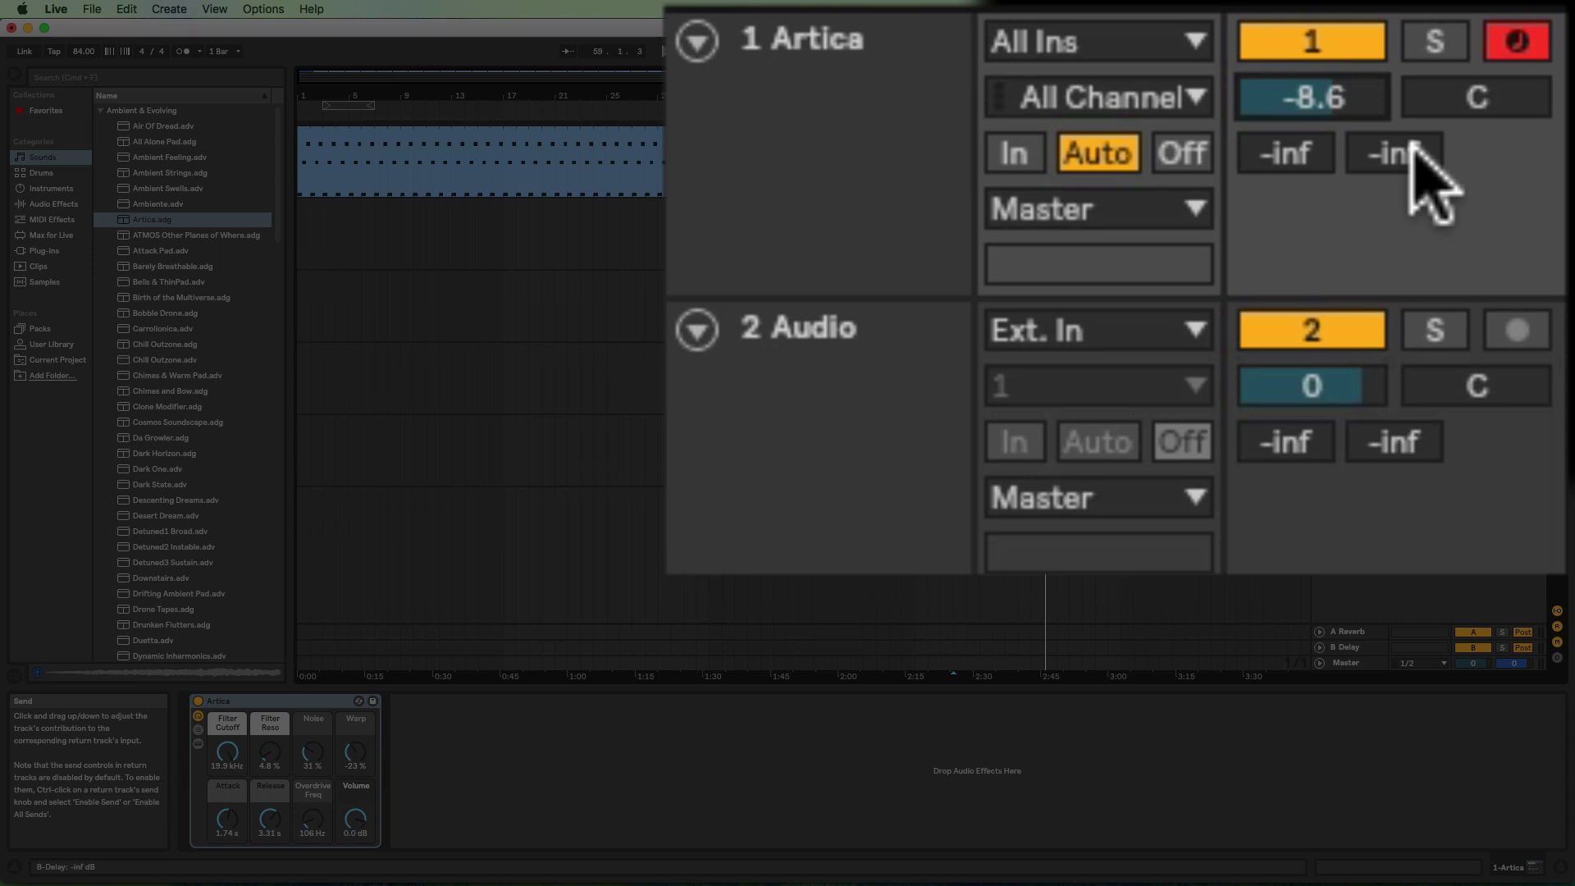
- Select the Artica clip in the arrangement, leaving track volume at -8.6 dB
right_click(1285, 94)
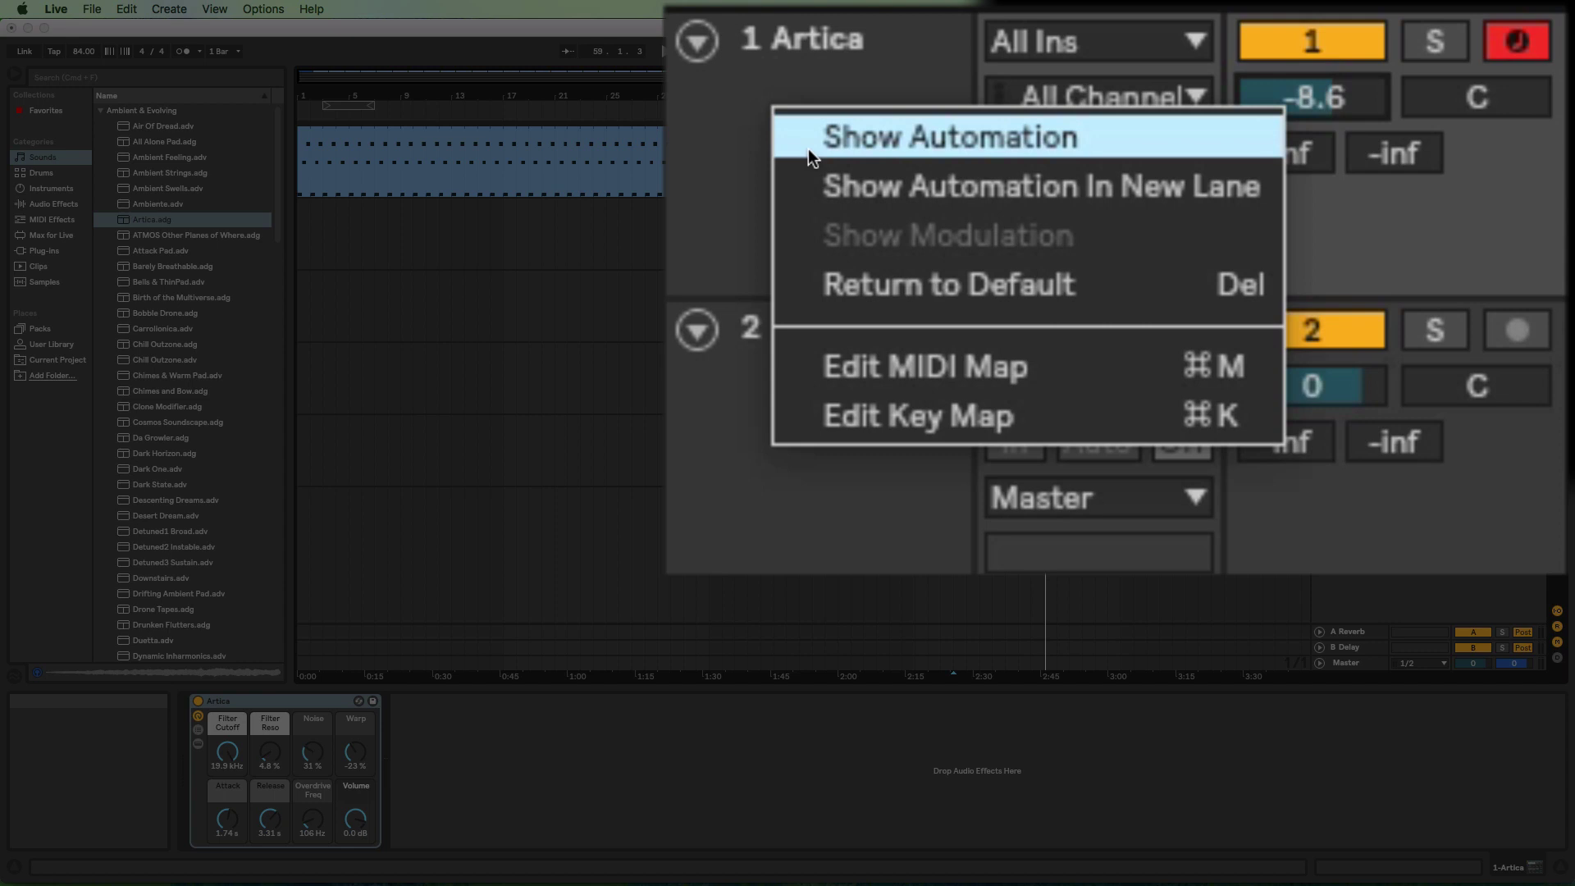
left_click(715, 152)
left_click(678, 145)
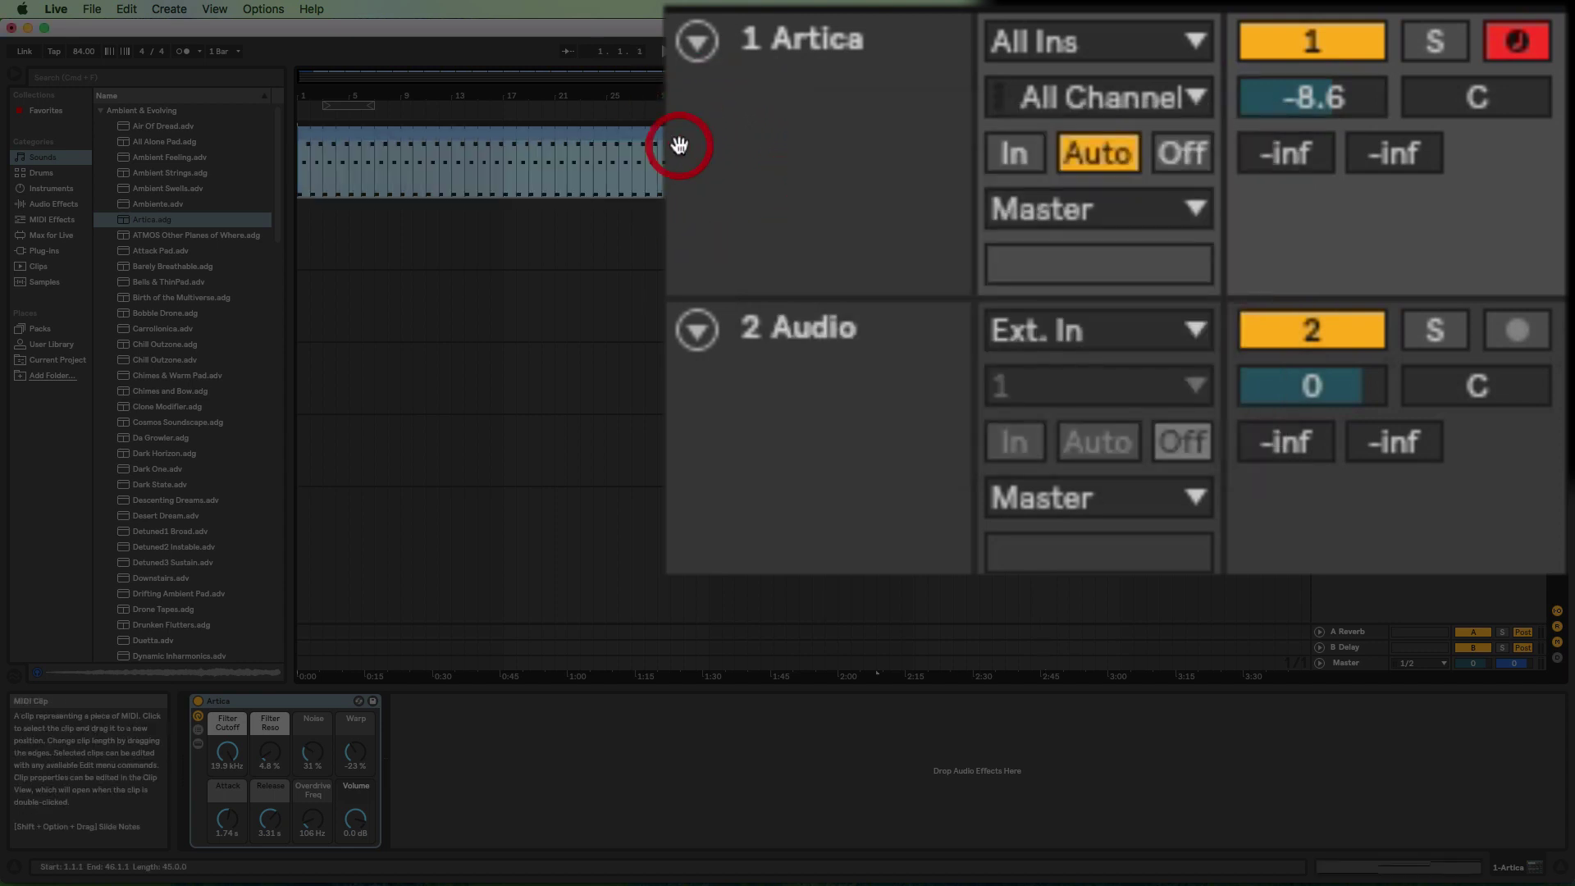
- Show the Artica clip's Track Volume Modulation envelope in the envelope editor, flat at 100%
right_click(1326, 105)
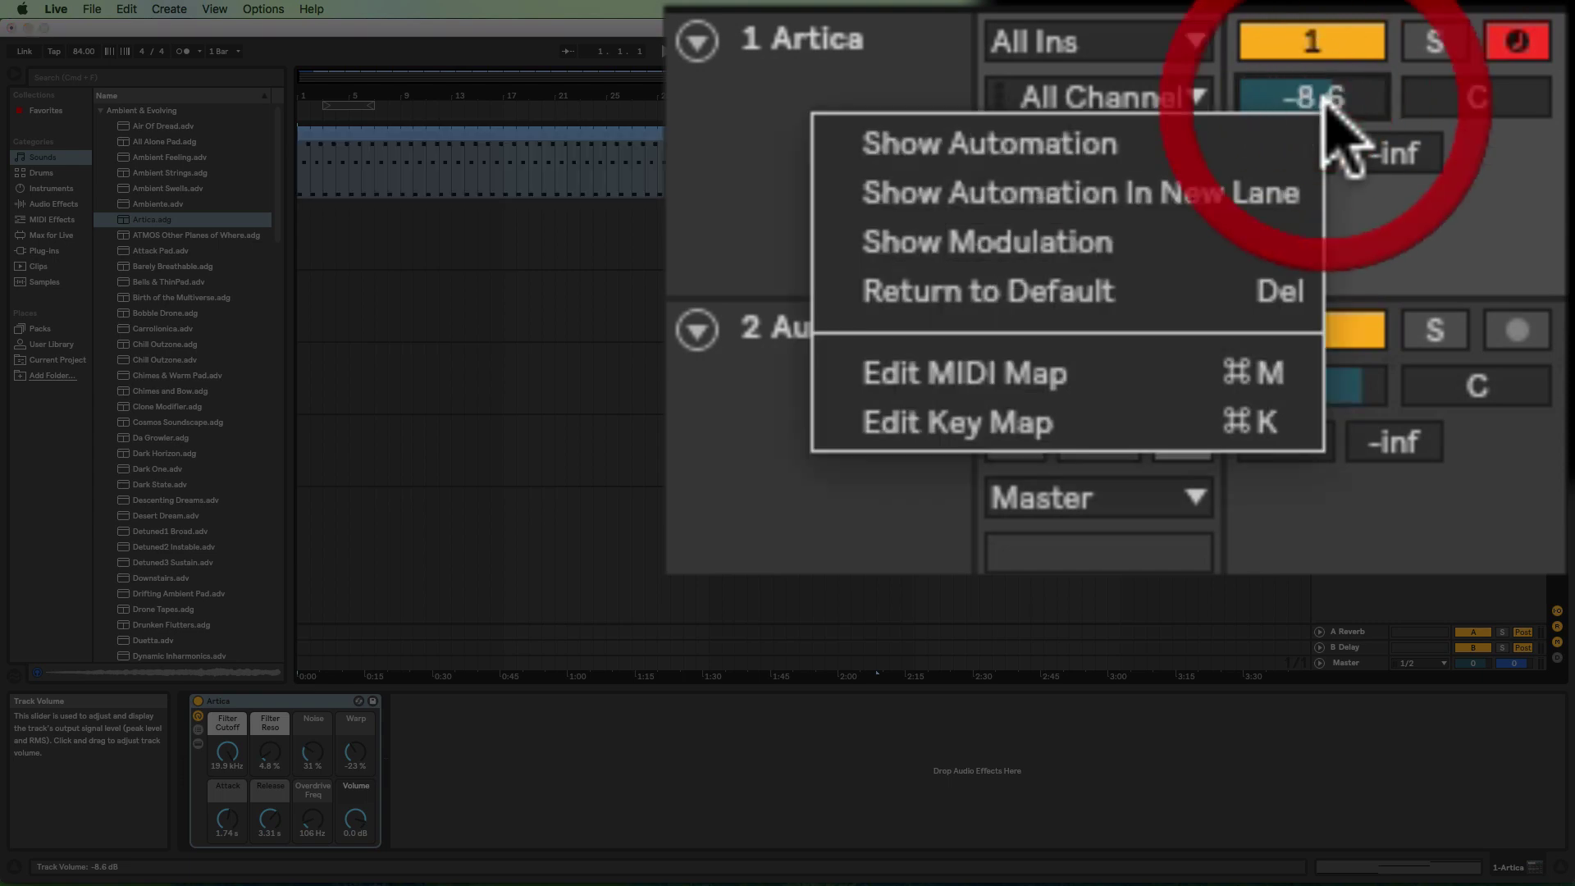
left_click(1268, 242)
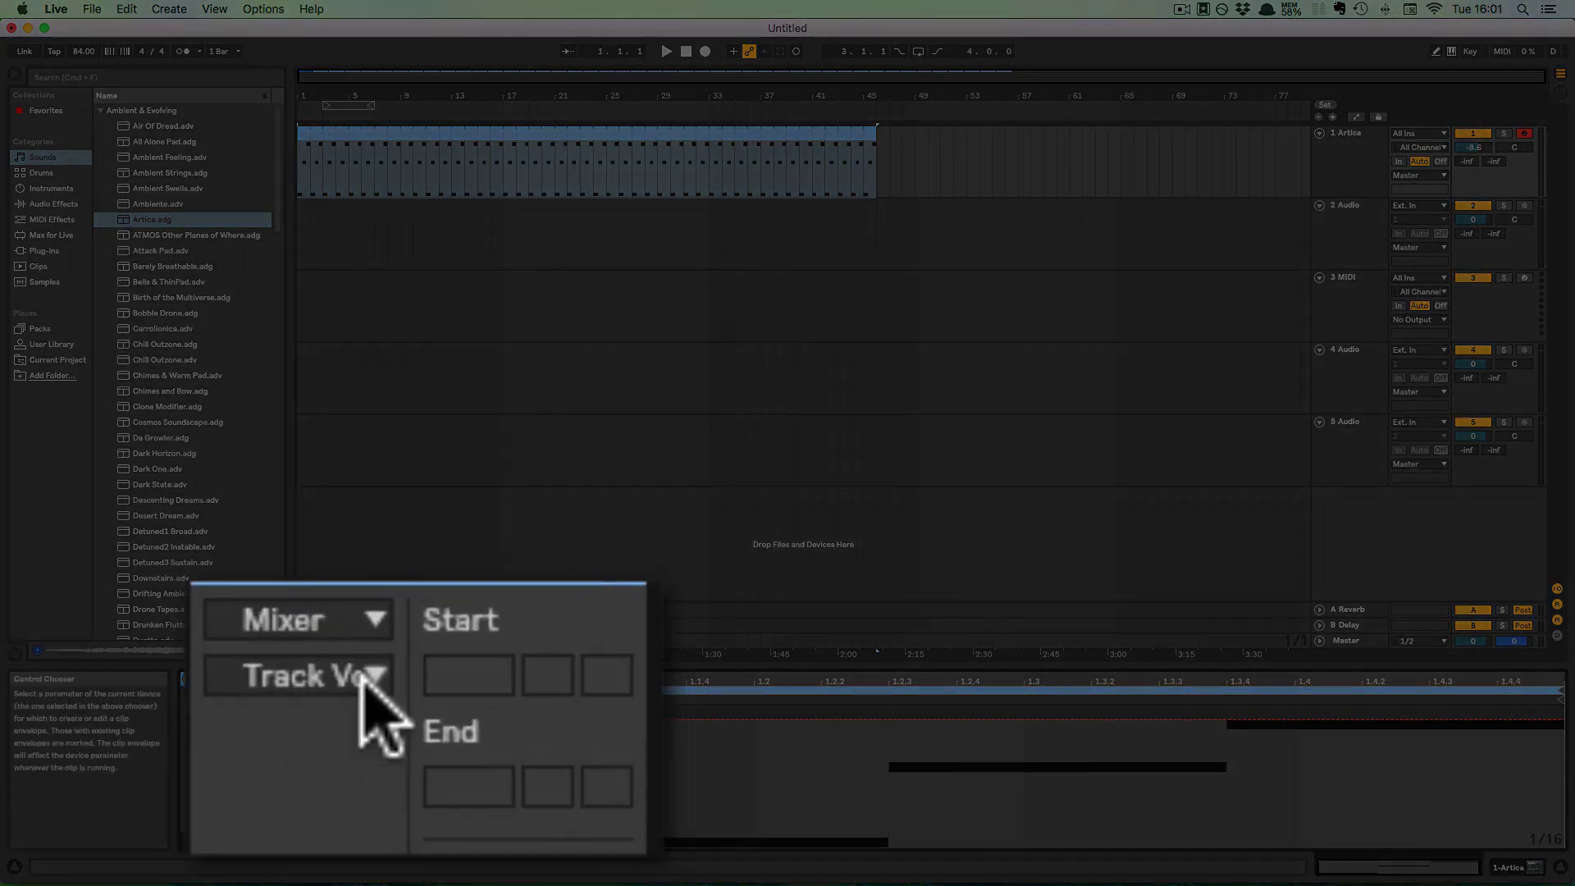
left_click(373, 685)
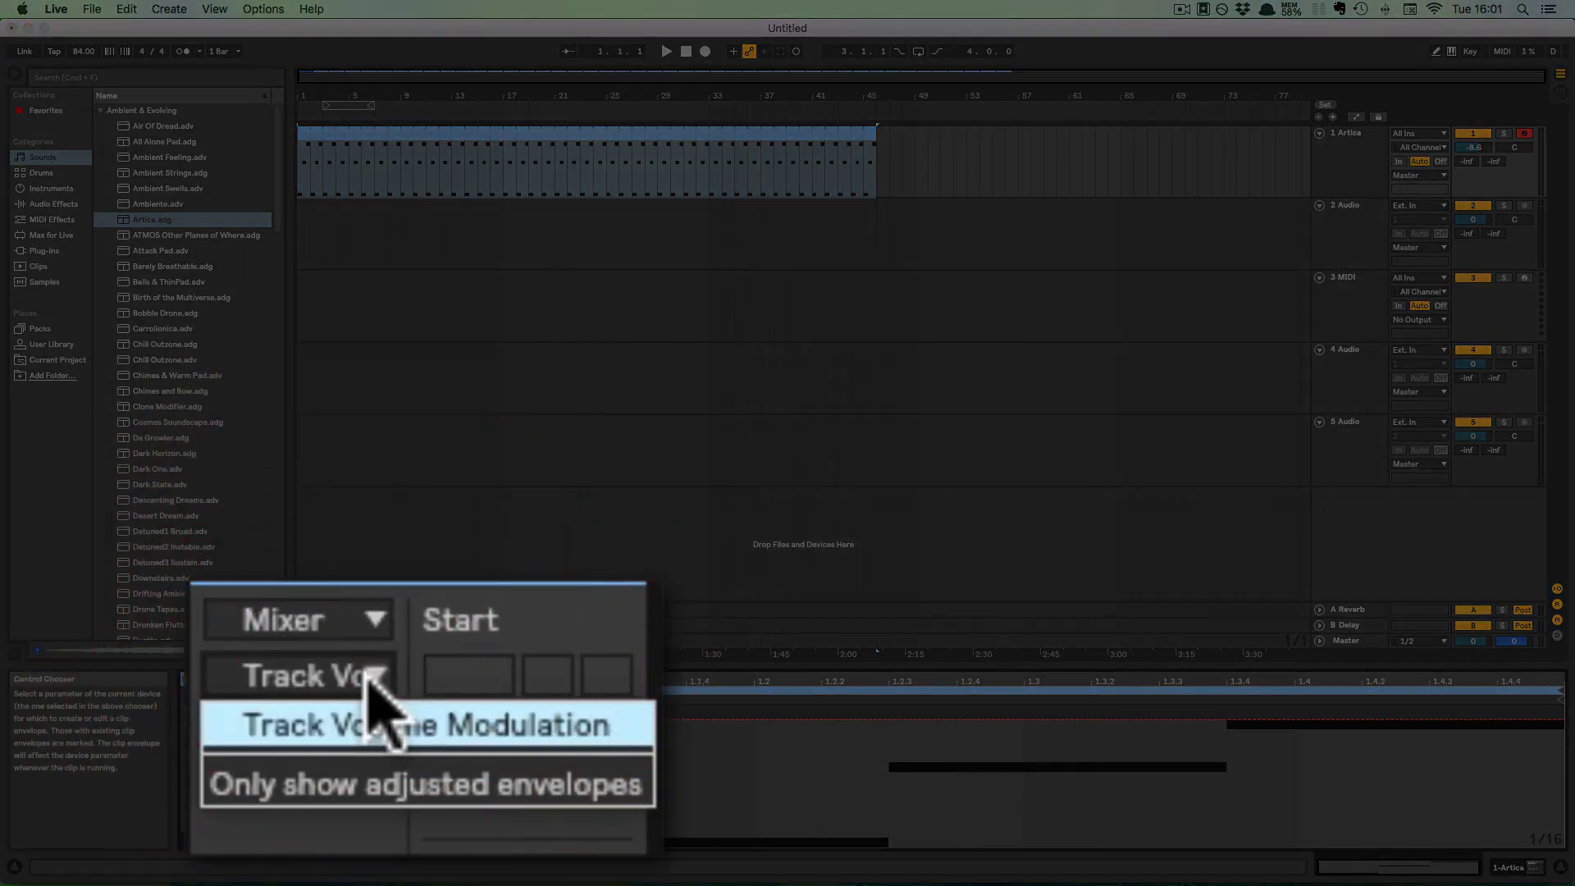
left_click(410, 720)
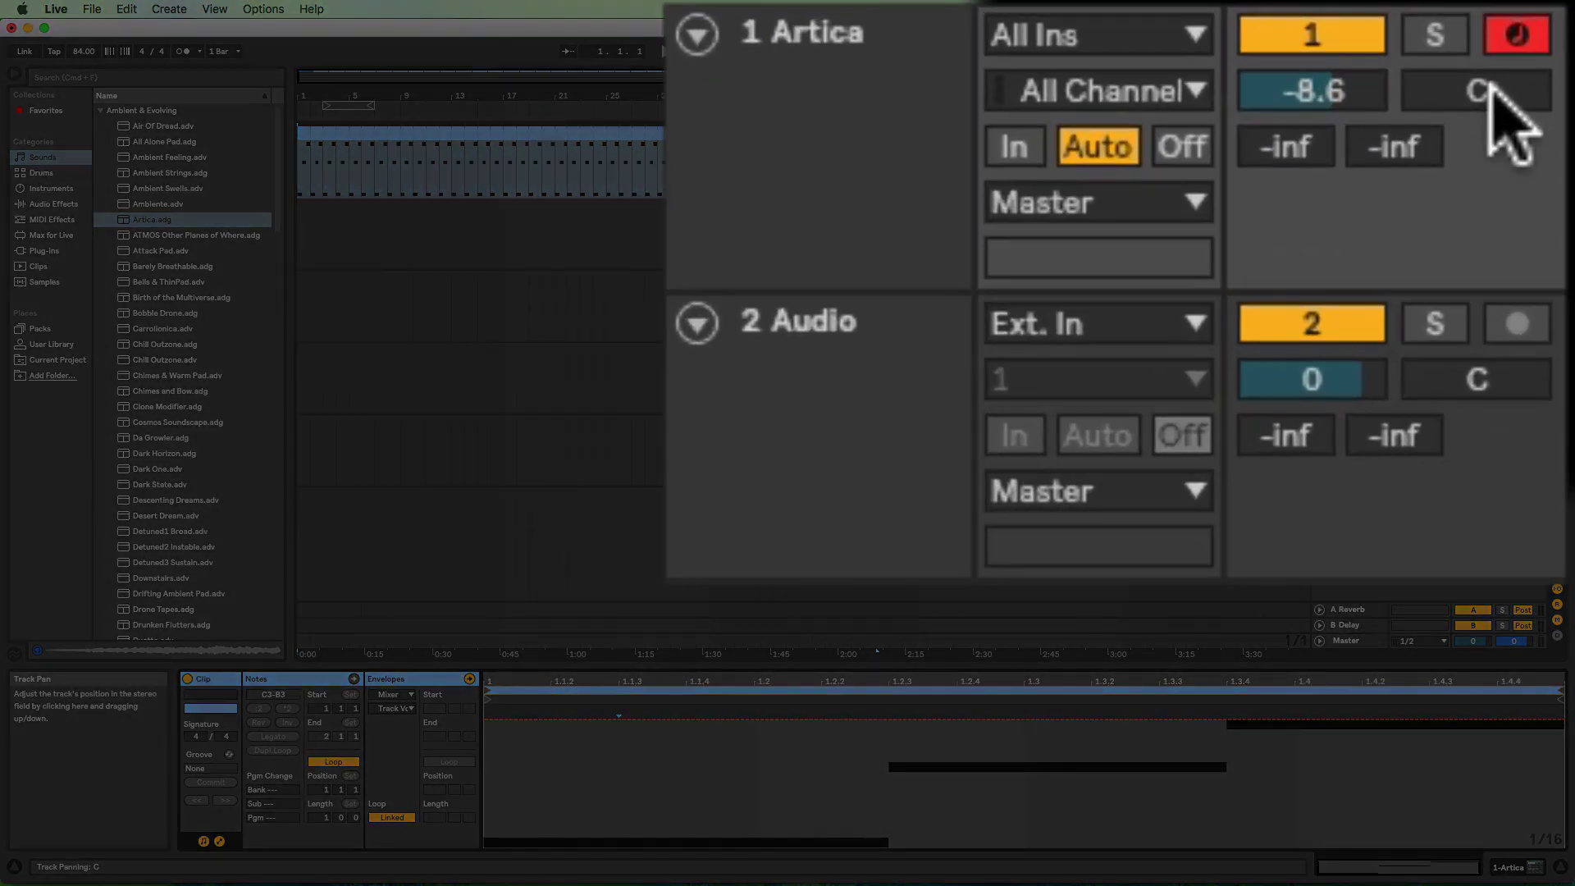
- Switch the Artica clip's envelope editor to Track Panning Modulation, with pan still centered
left_click(1491, 87)
right_click(1491, 85)
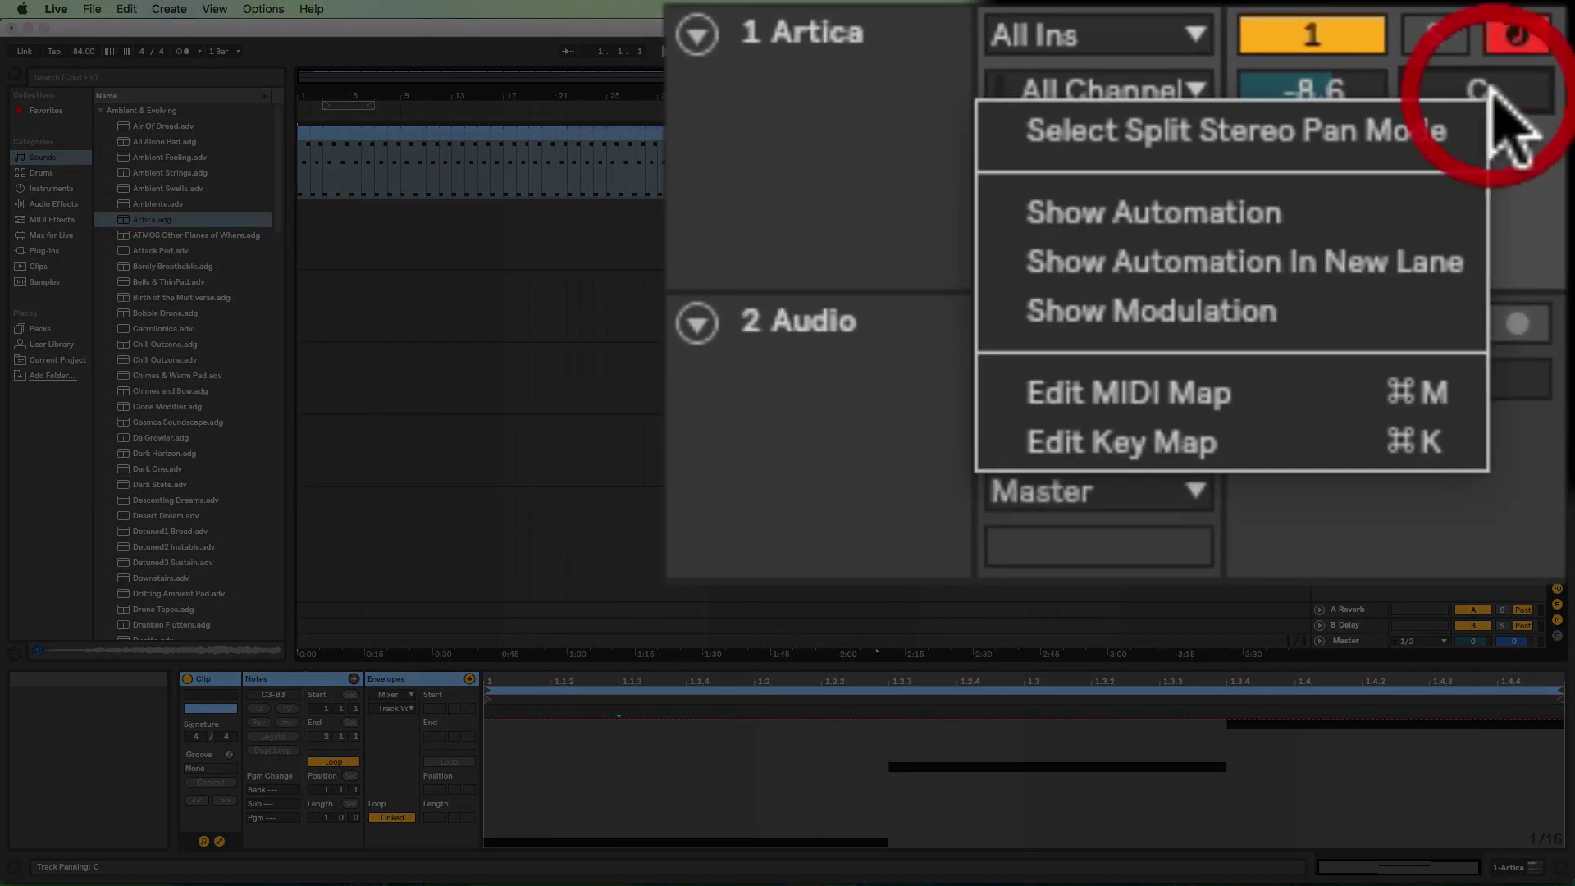
left_click(1351, 316)
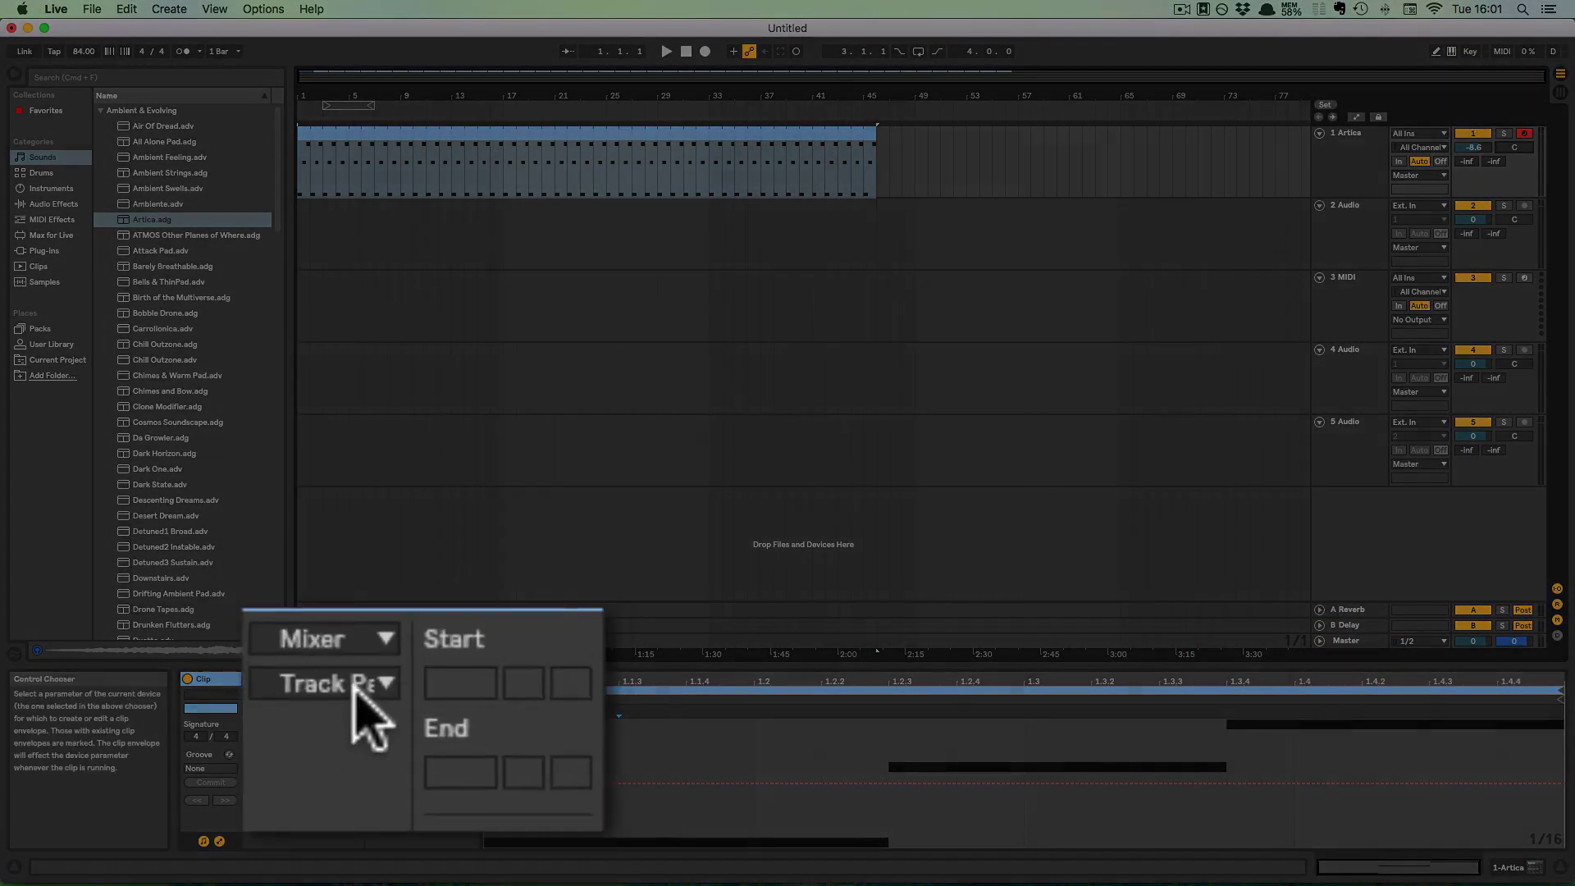
left_click(408, 709)
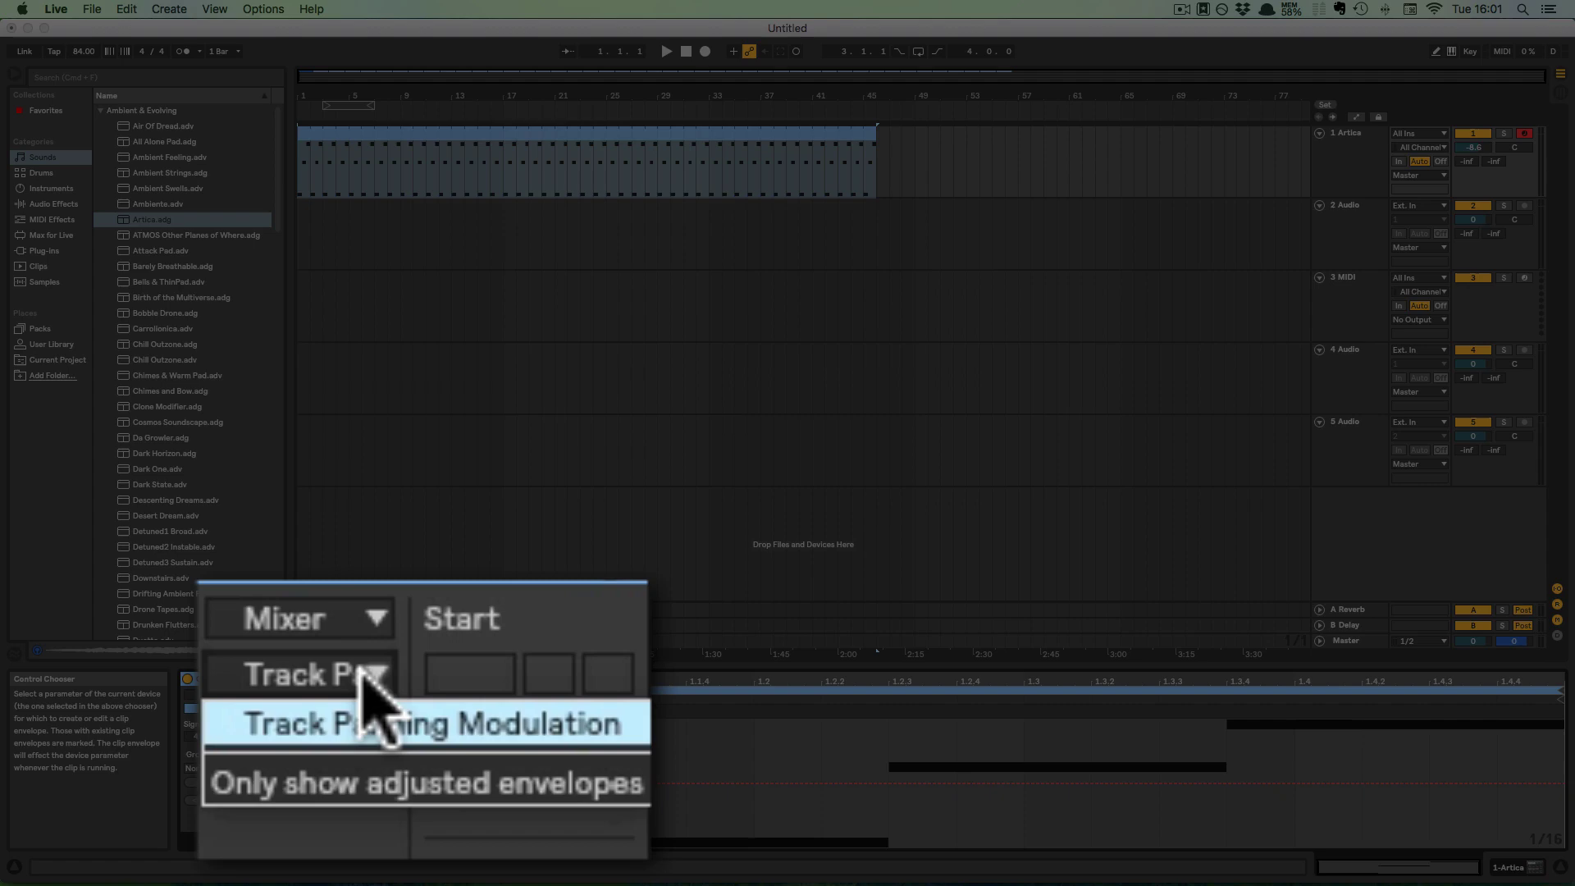
left_click(402, 710)
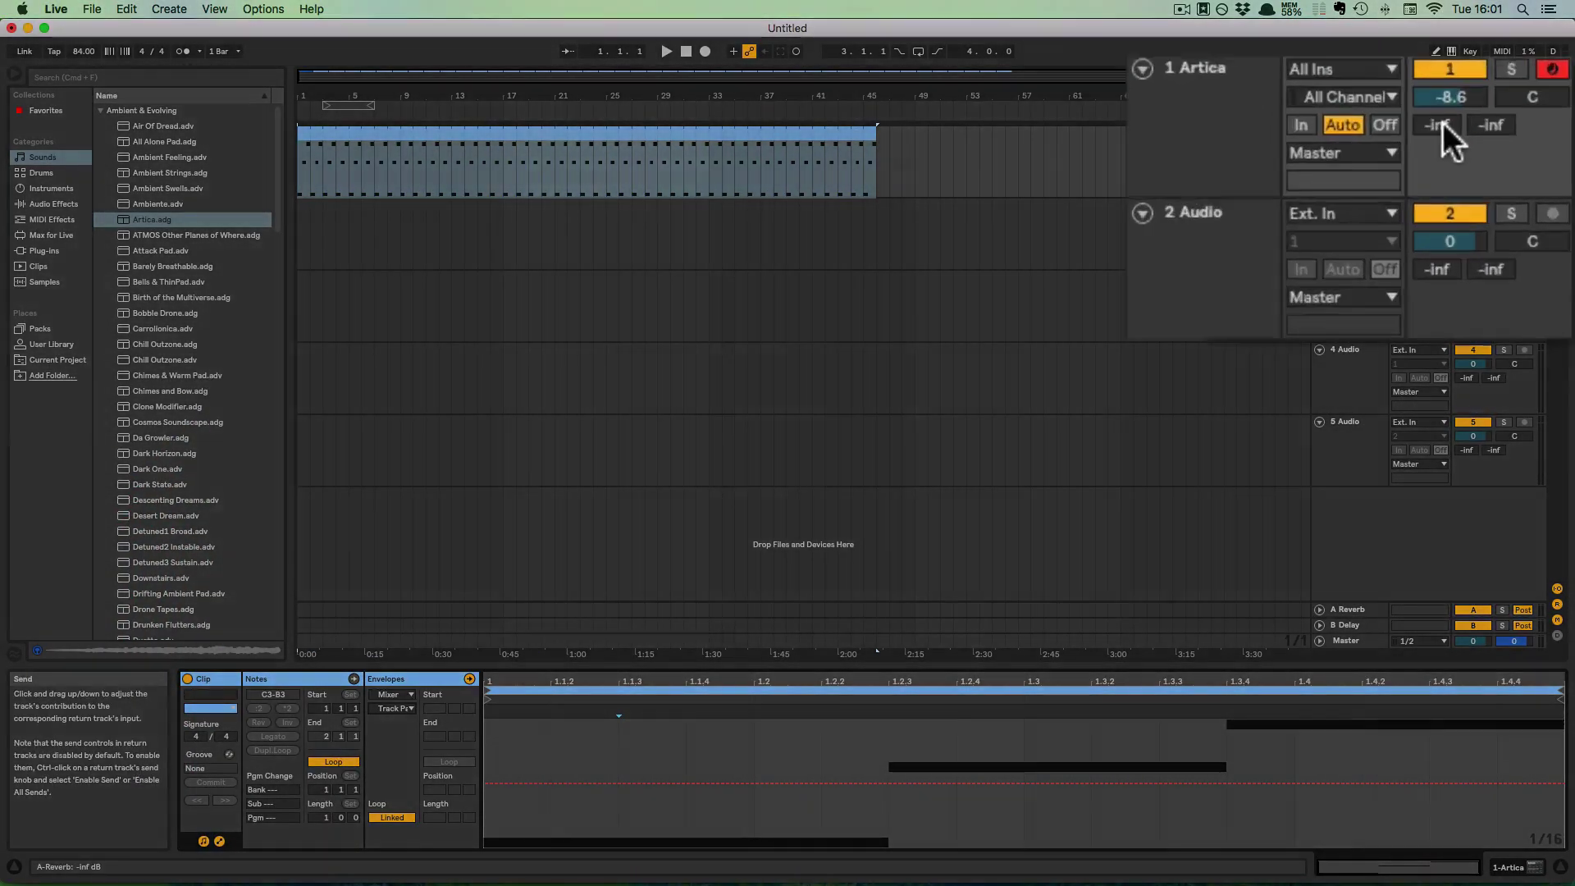
- Show the A-Reverb send's modulation envelope, then switch to the B-Delay send's envelope
right_click(1467, 161)
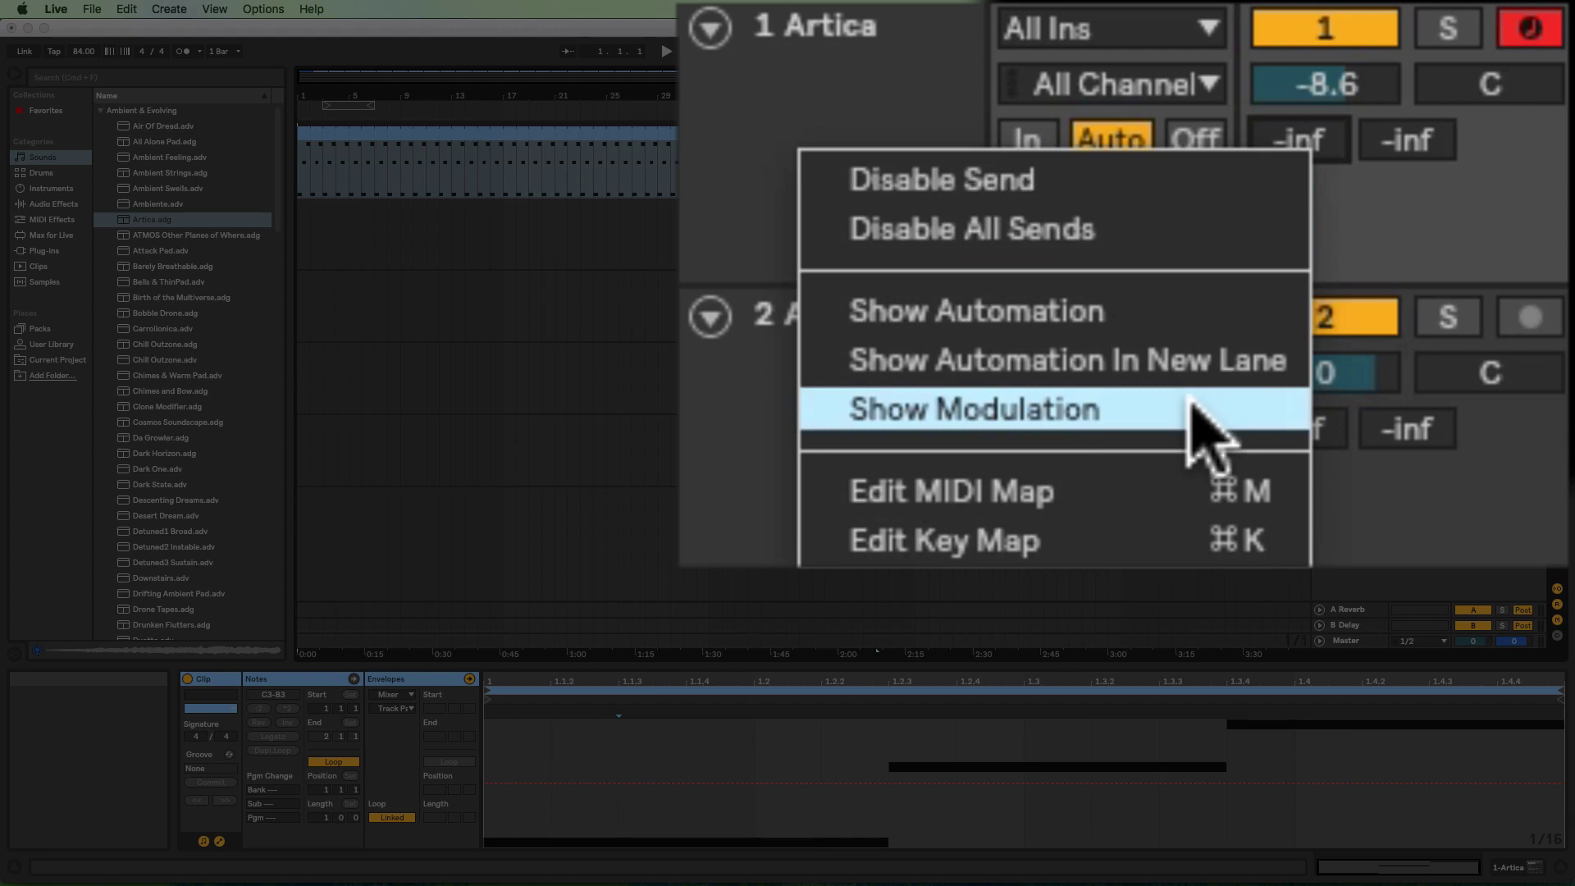
left_click(1192, 406)
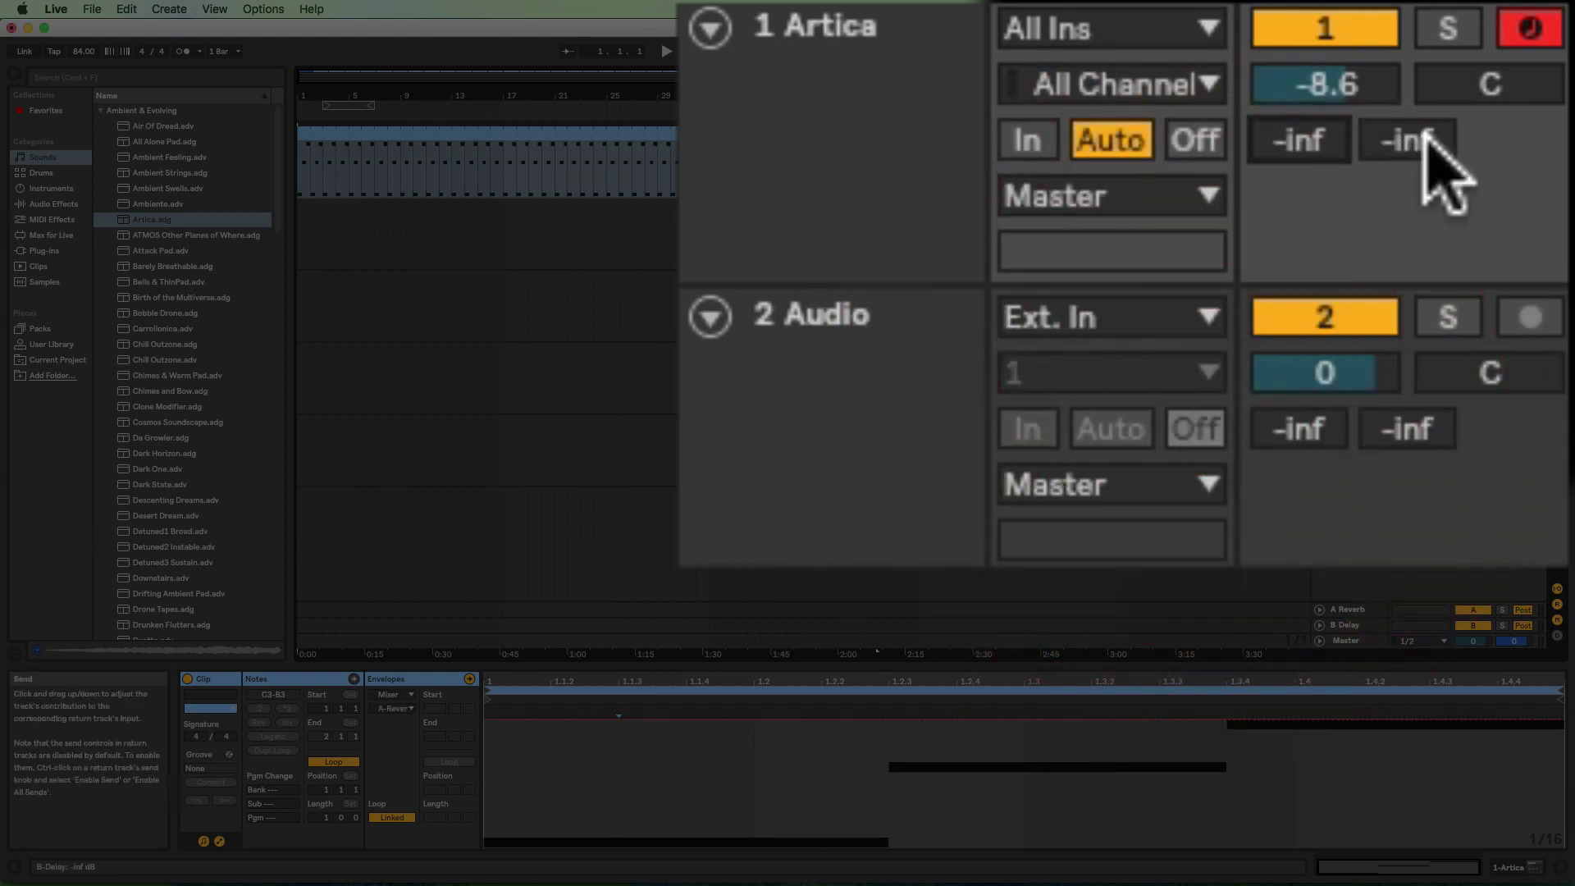
right_click(1426, 143)
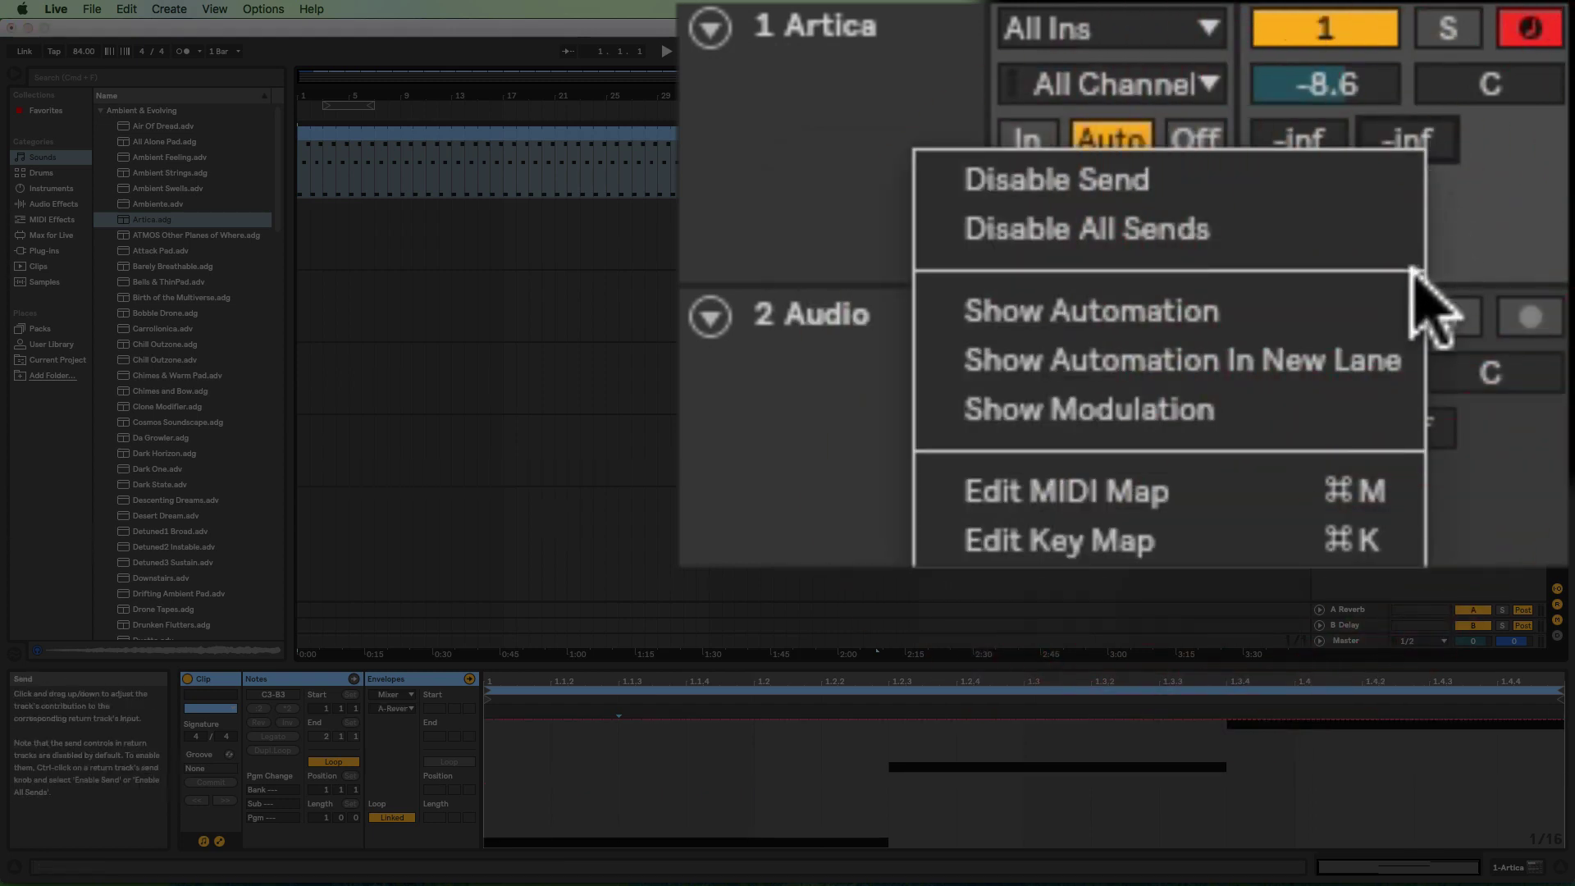
left_click(1255, 406)
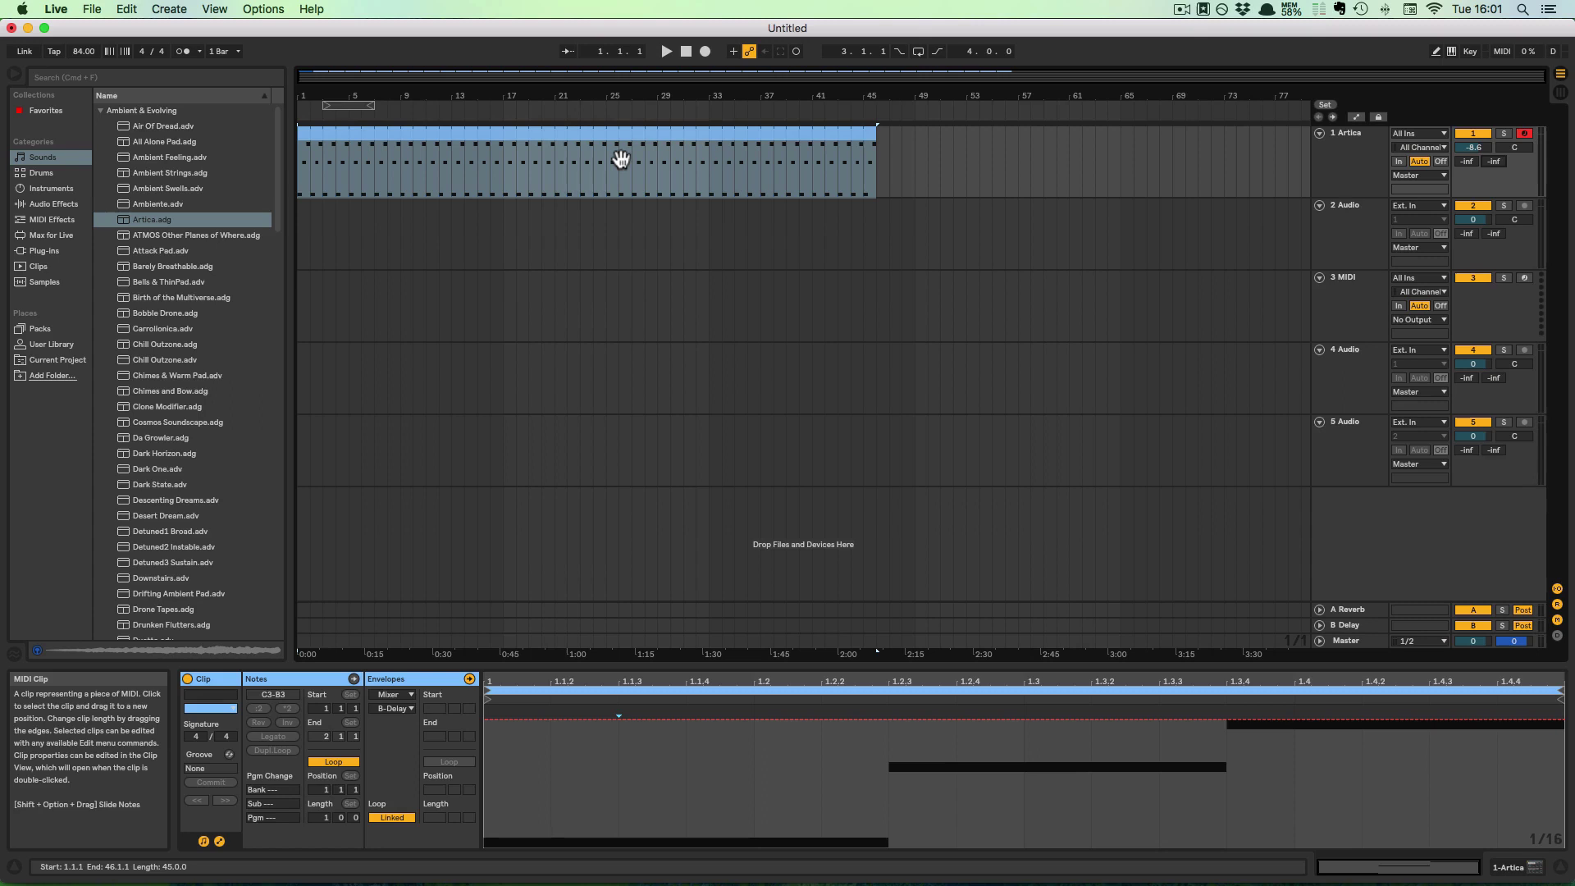
- Switch to Session View, show the Artica device panel, and select the Artica clip slot
key("Tab")
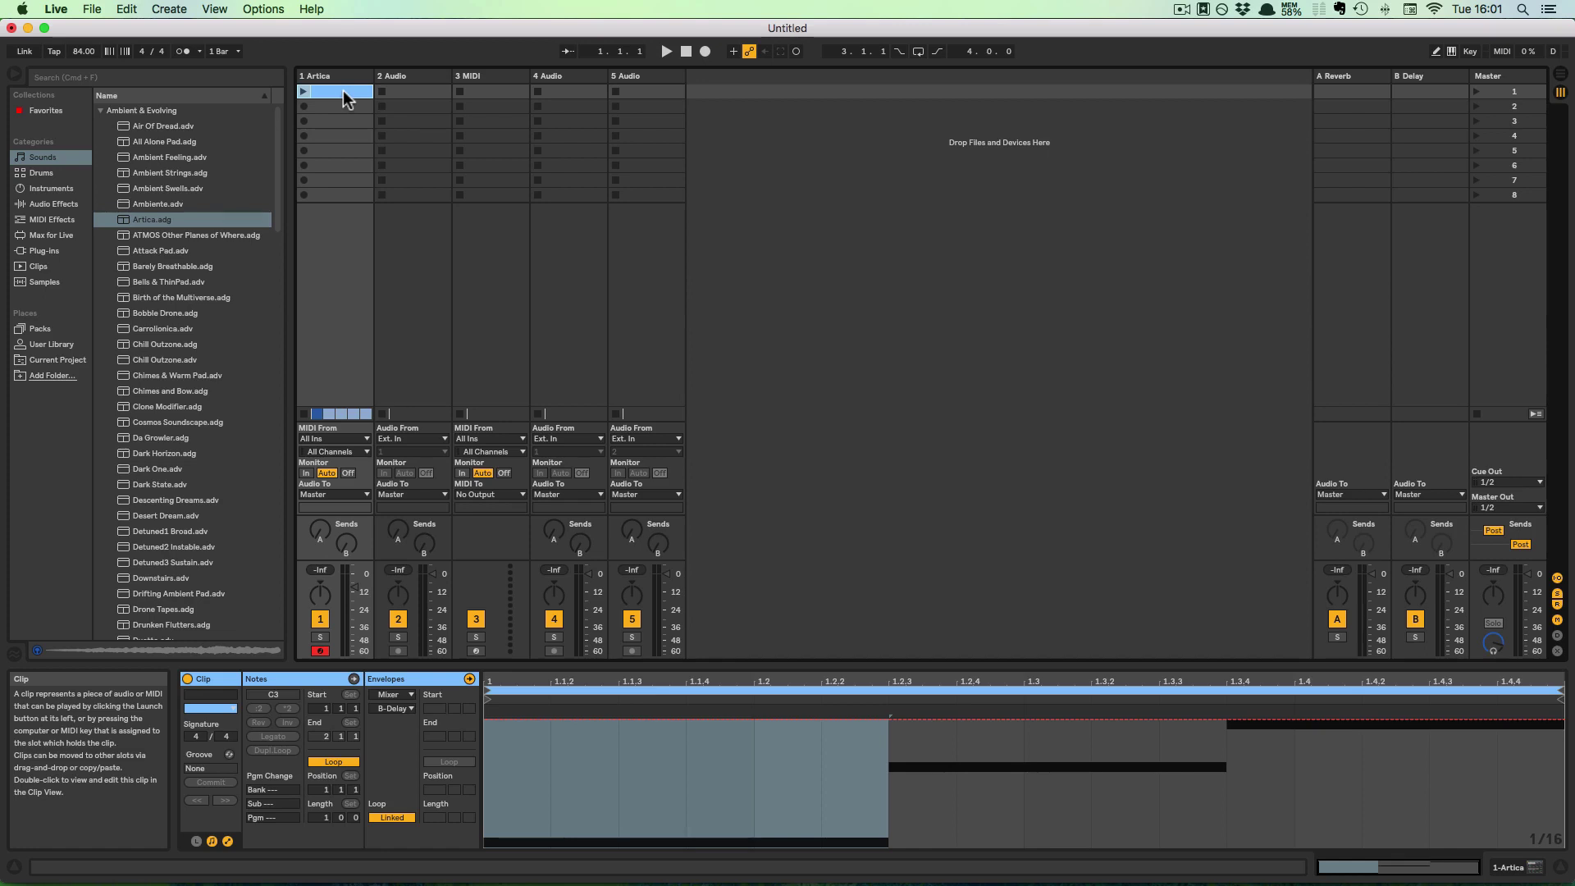
key("shift+Tab")
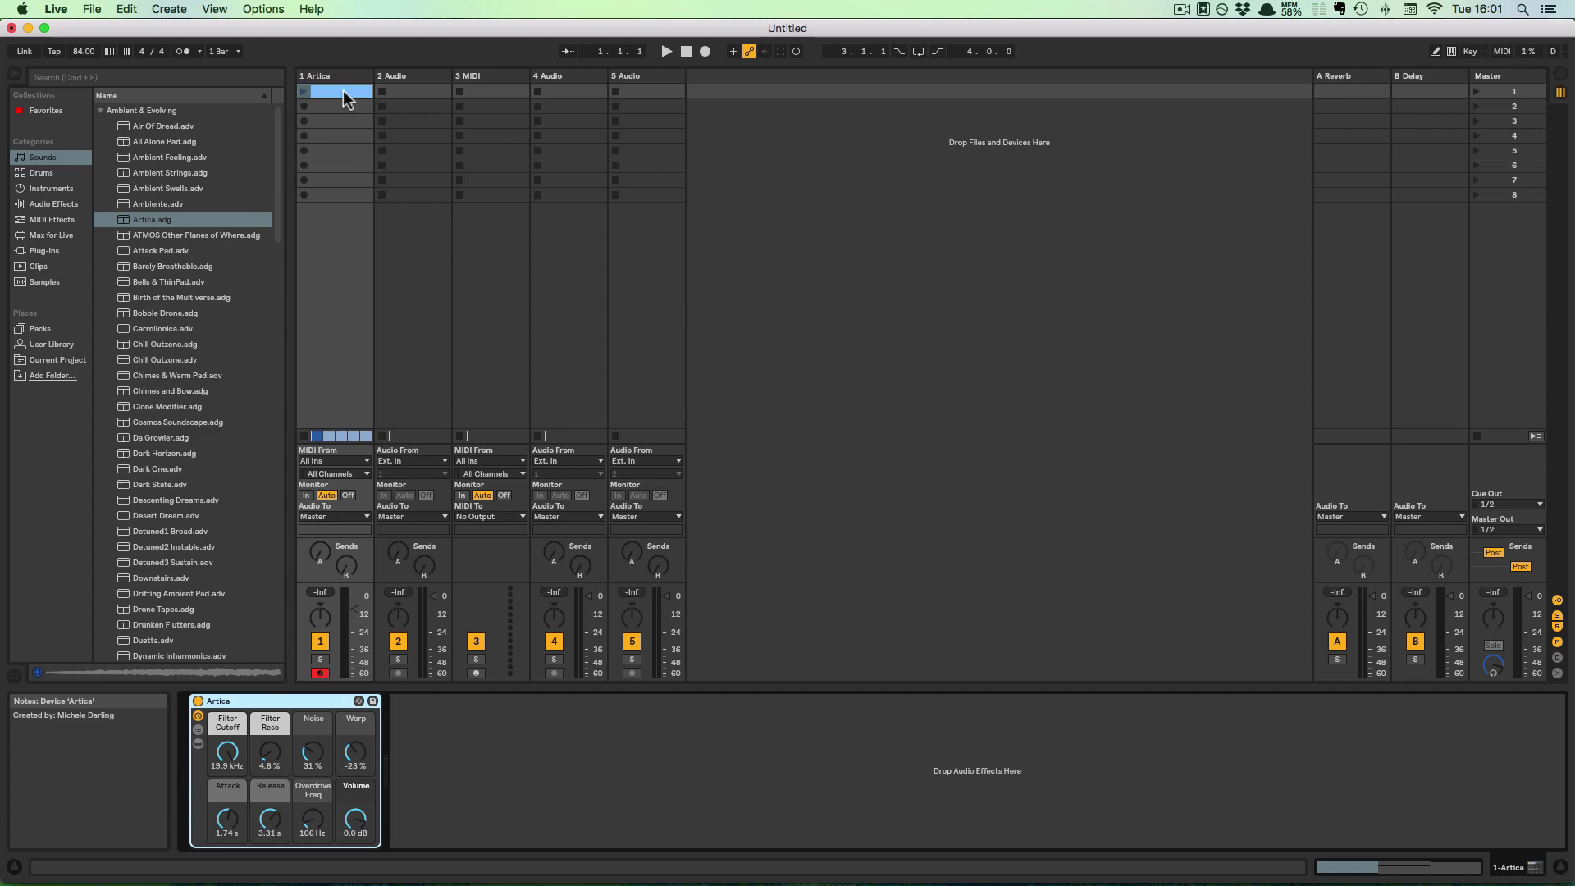
left_click(344, 92)
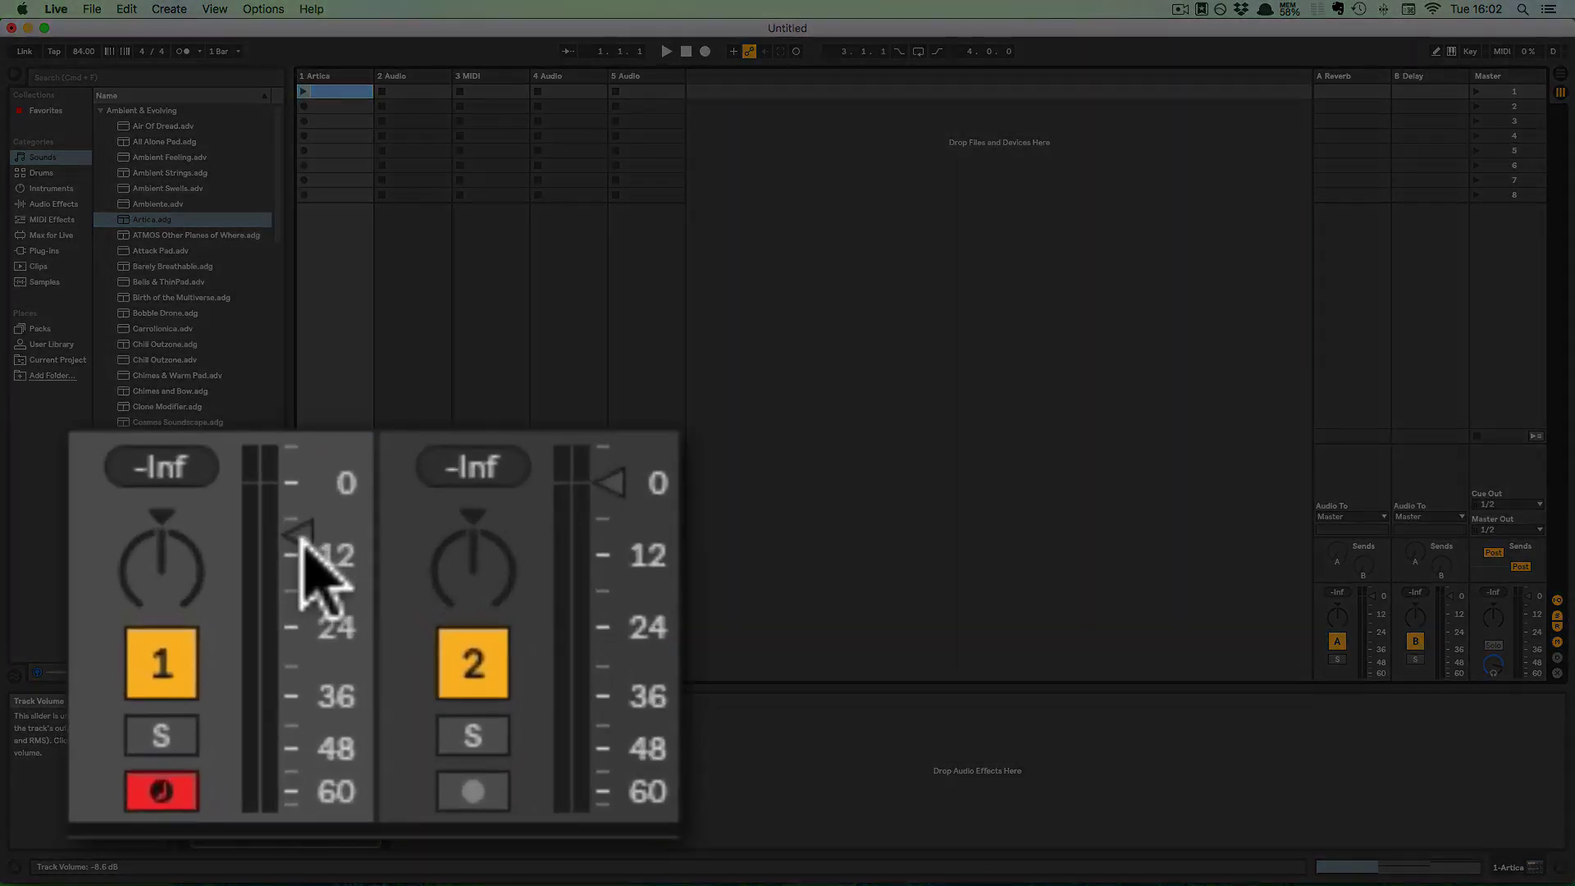
- Launch the Artica clip in Session View, with levels peaking near -16.3 dB
right_click(298, 537)
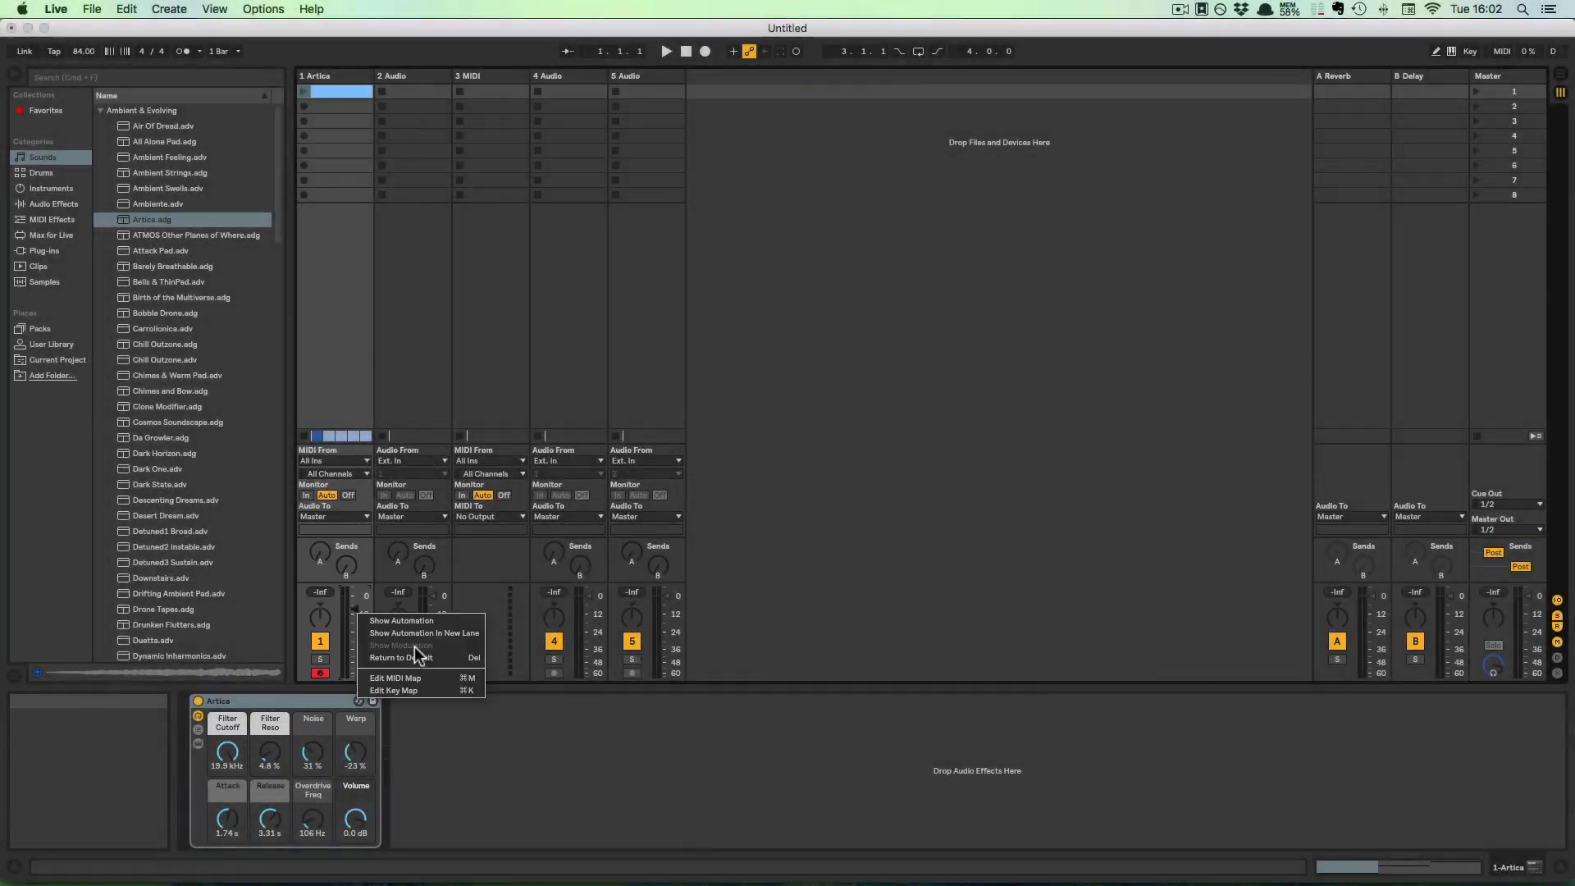
left_click(348, 91)
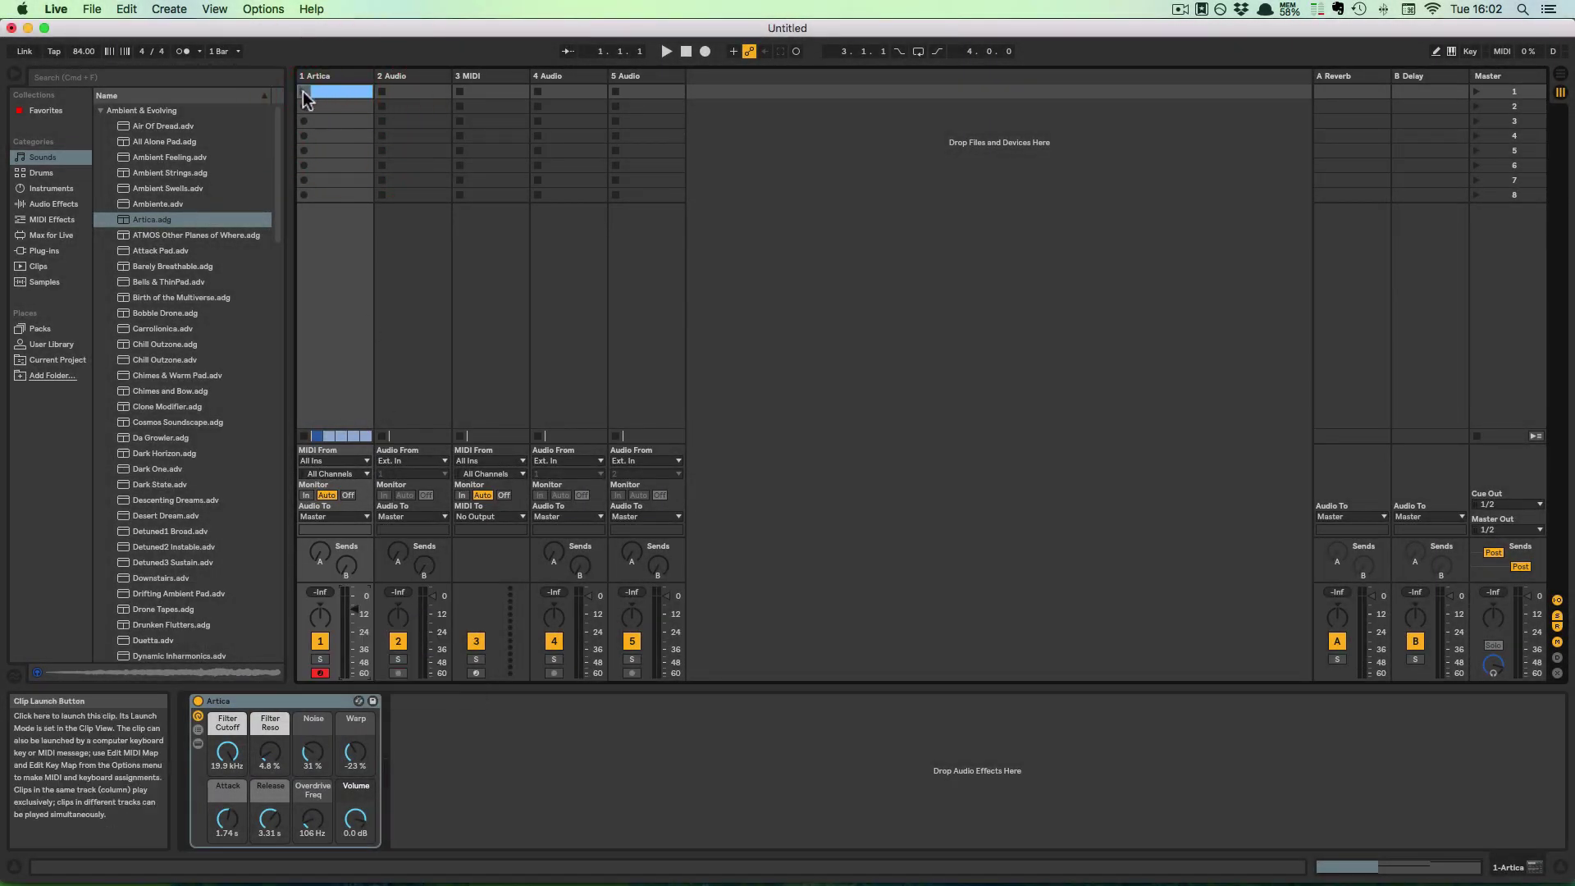
left_click(304, 92)
- Draw a Track Volume modulation fade-in on the Artica clip, rising from 31.4% to 100% by 1.2.3
right_click(354, 610)
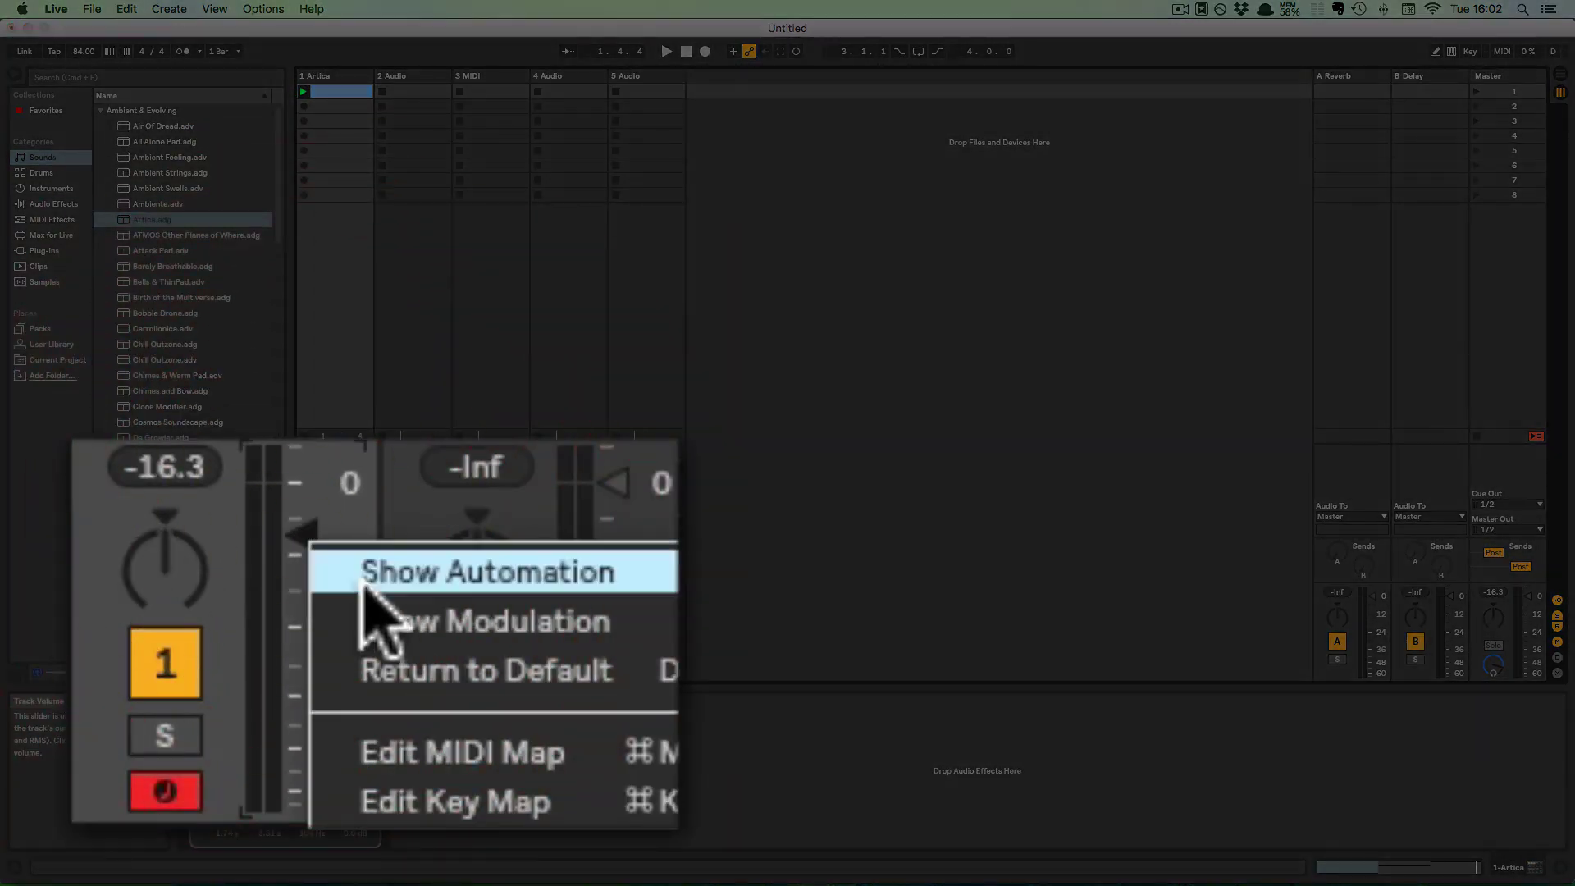
left_click(386, 629)
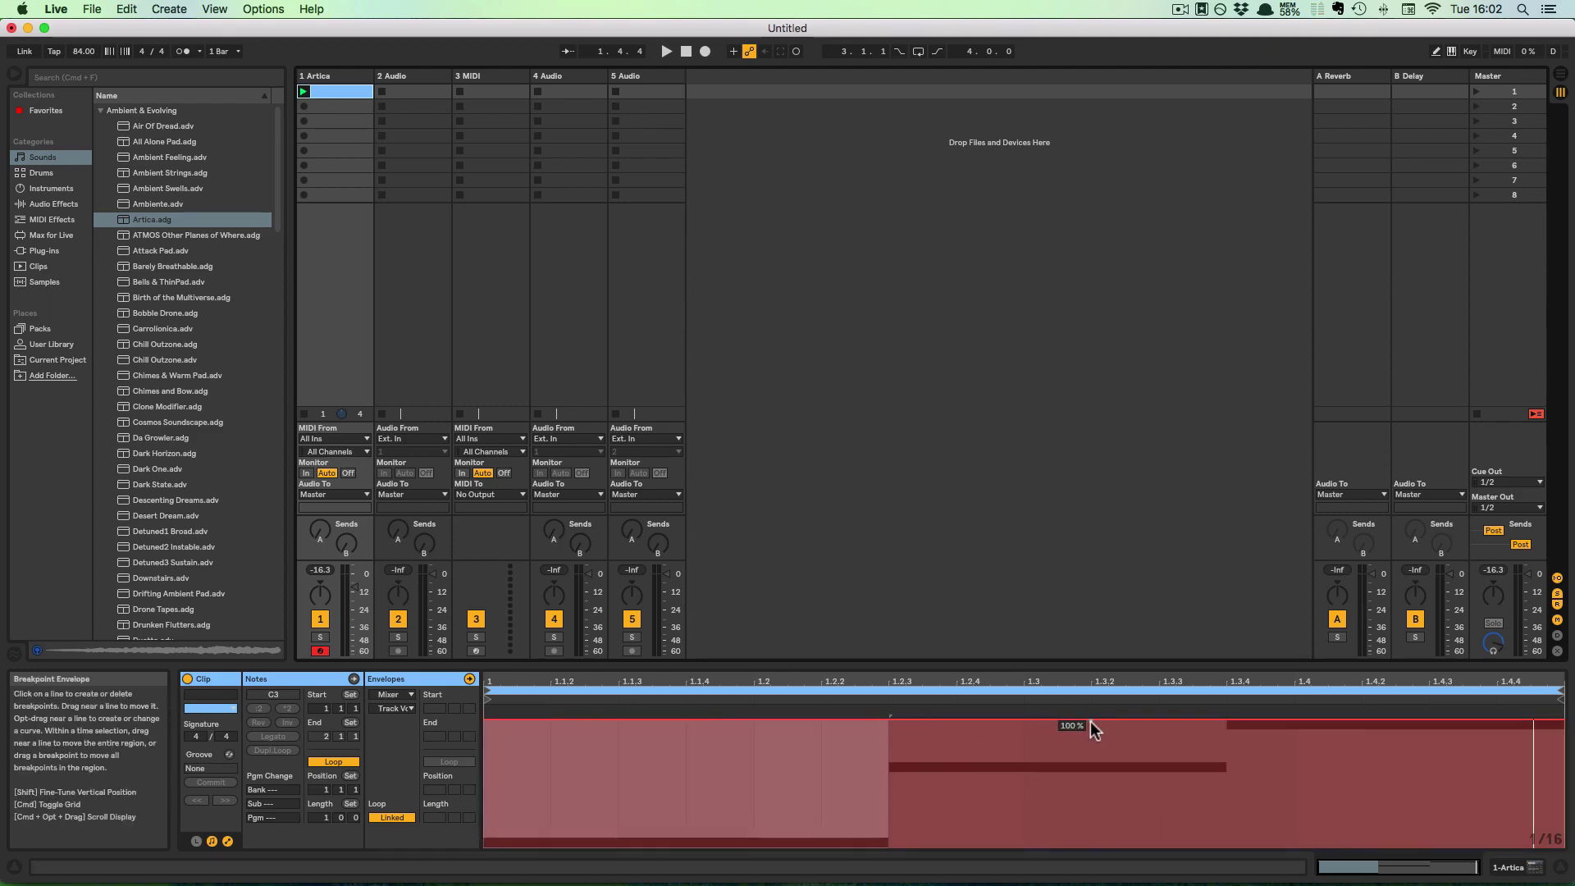
left_click(888, 720)
left_click_drag(486, 718, 486, 806)
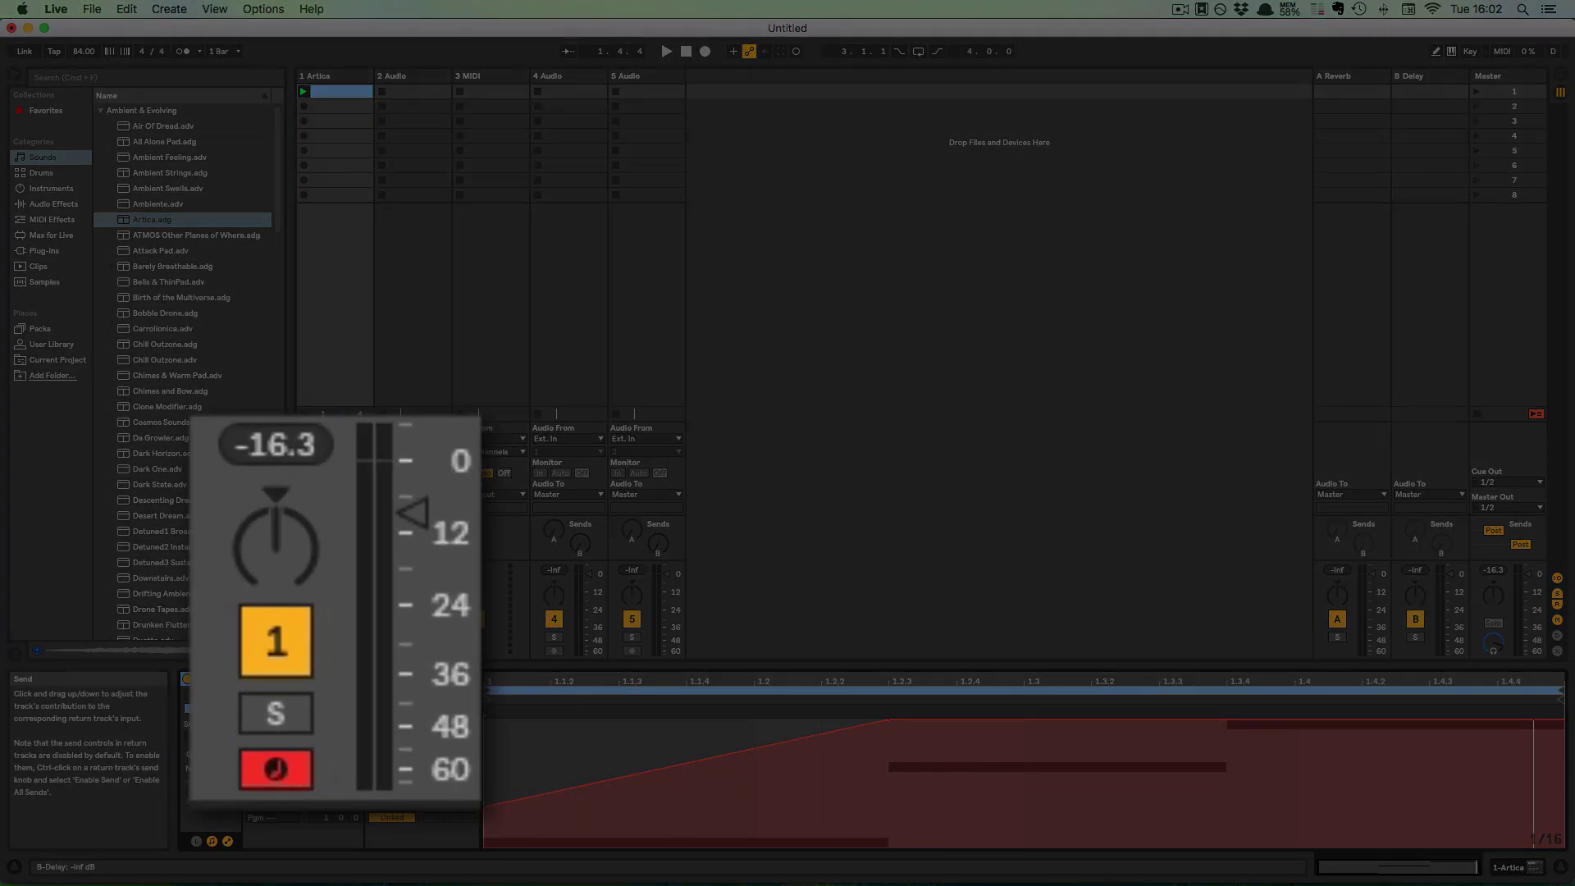
- Start playback to hear the Artica clip's fade-in, peaking at -17.4 dB
key("space")
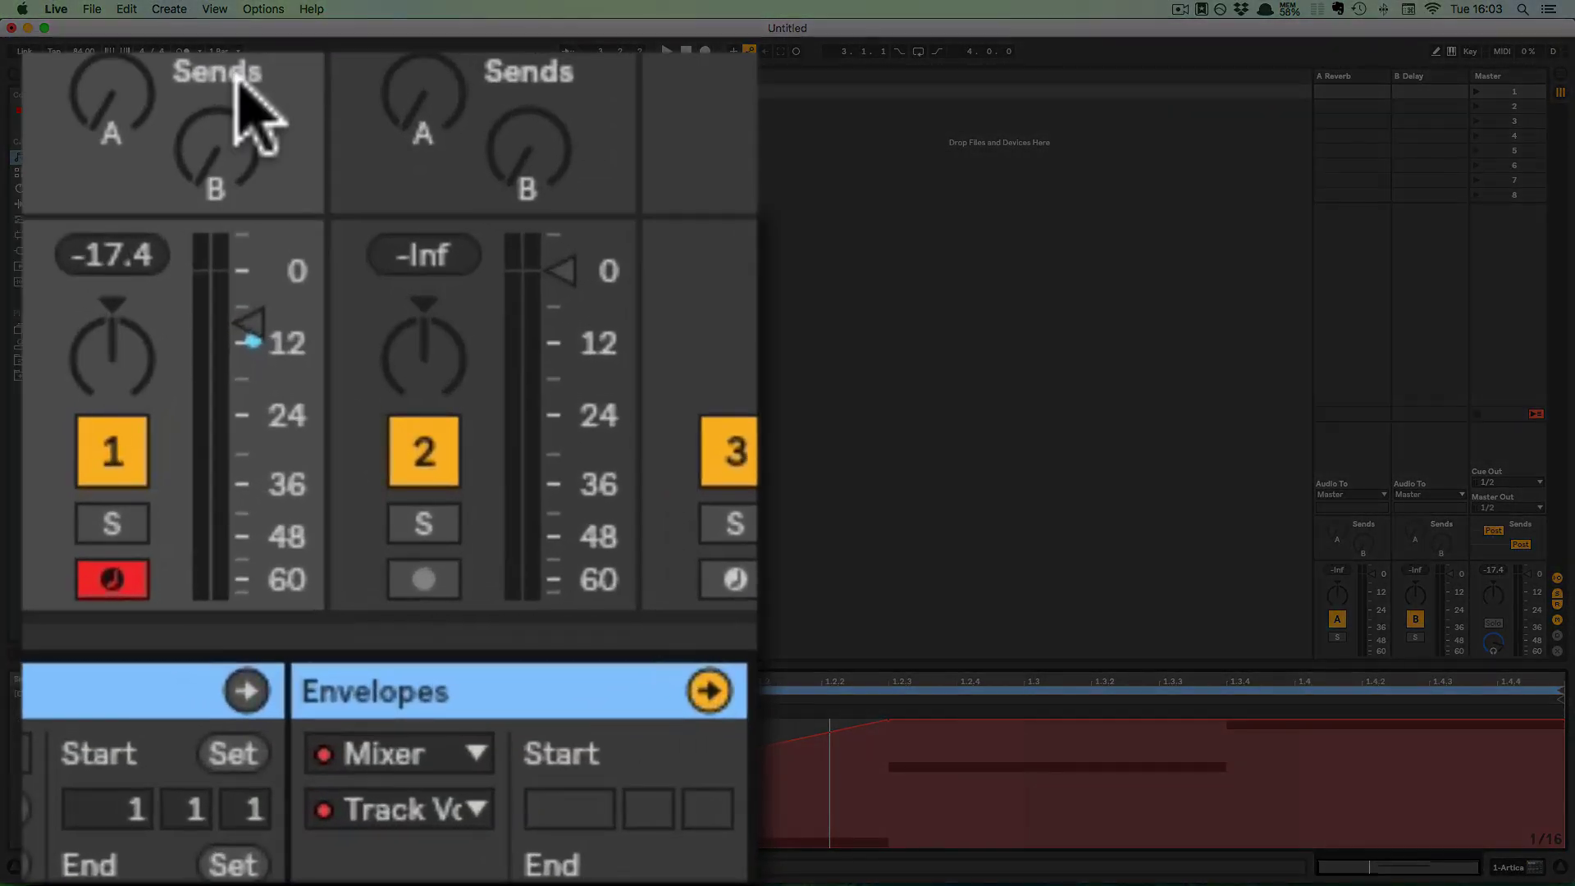
- Cycle the clip envelope editor through panning and A-Reverb to the B-Delay send envelope
left_click(110, 347)
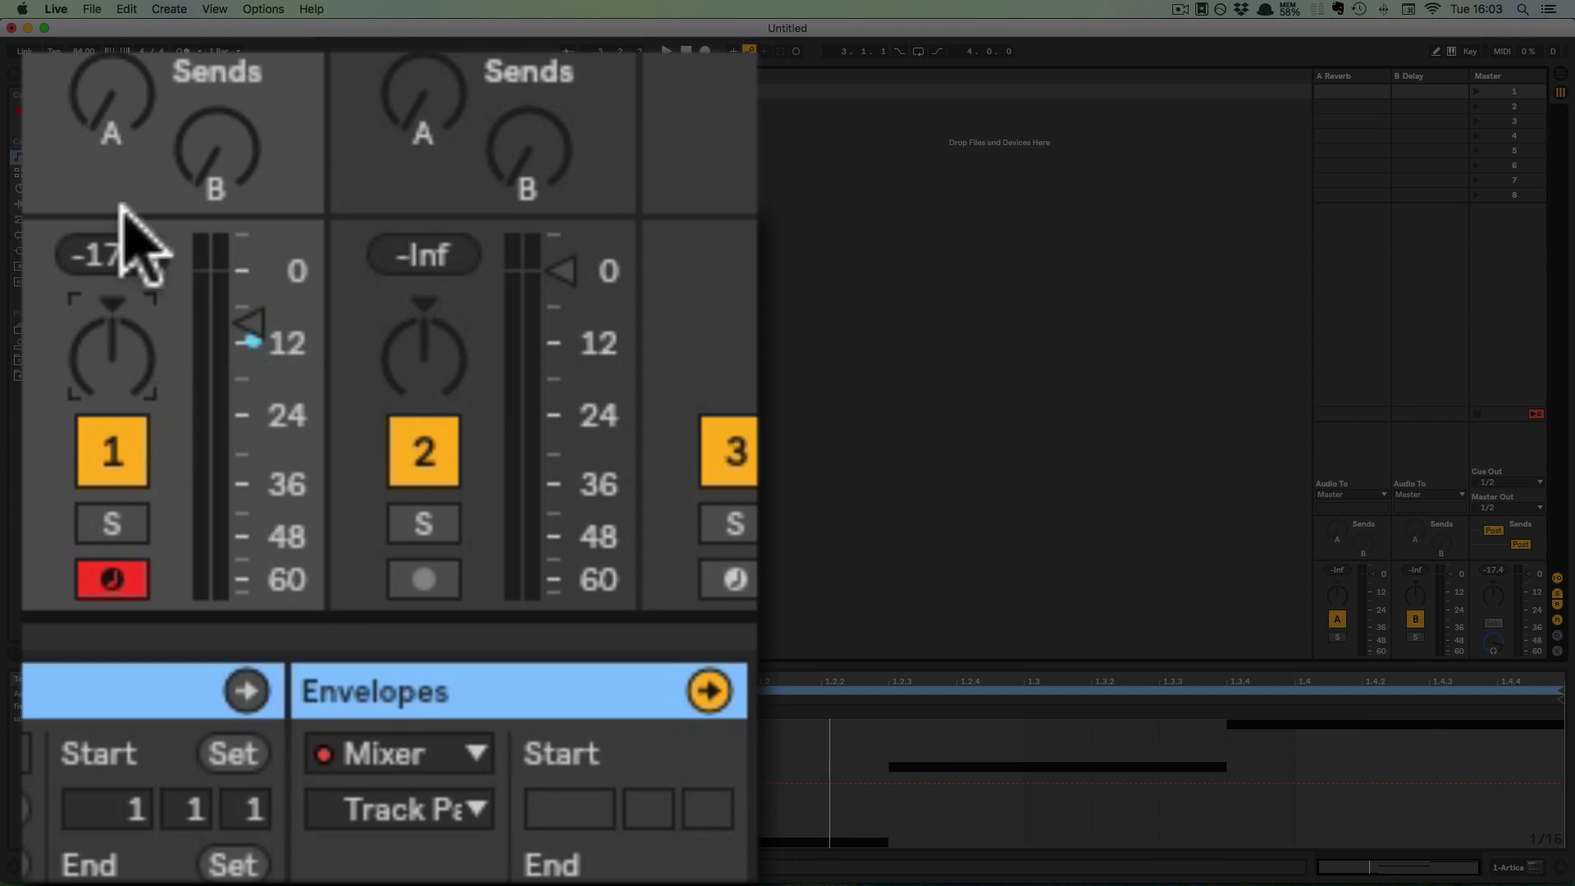
left_click(115, 105)
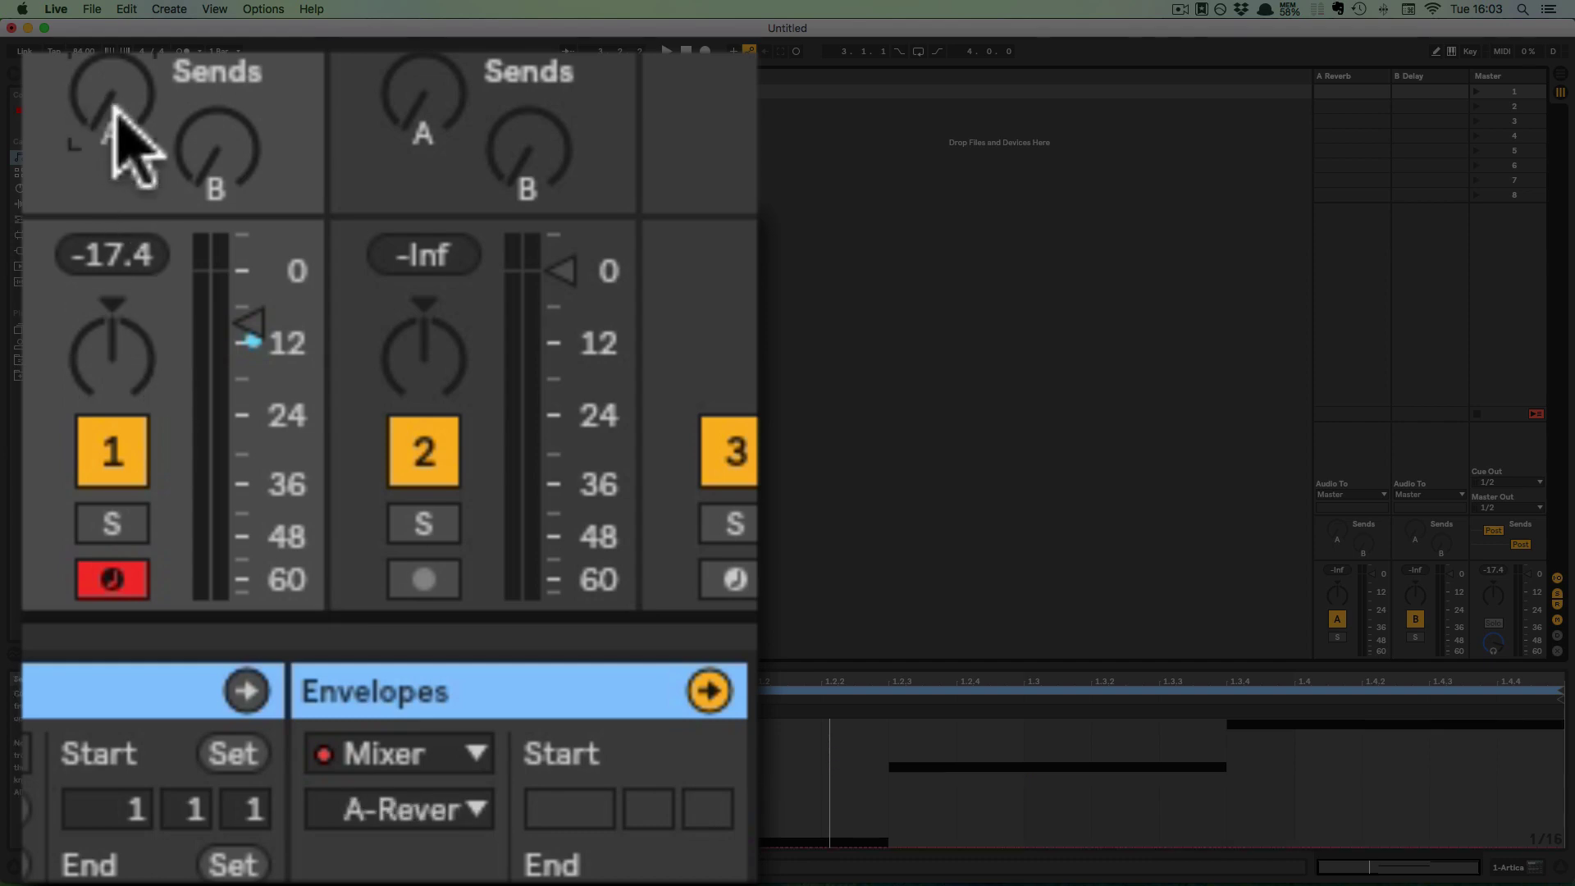
left_click(247, 164)
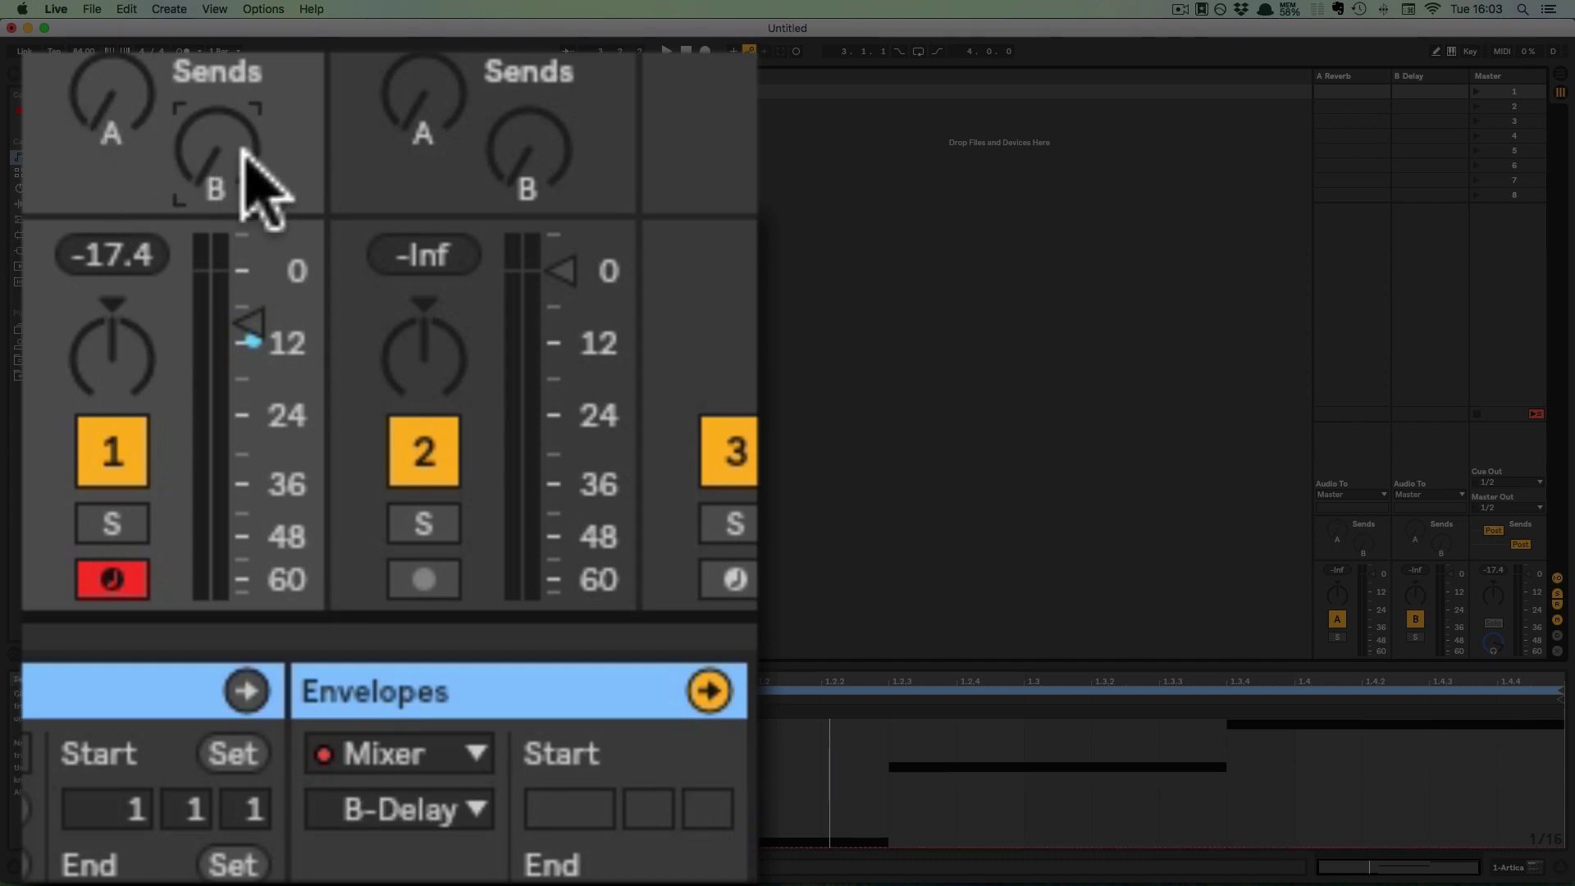